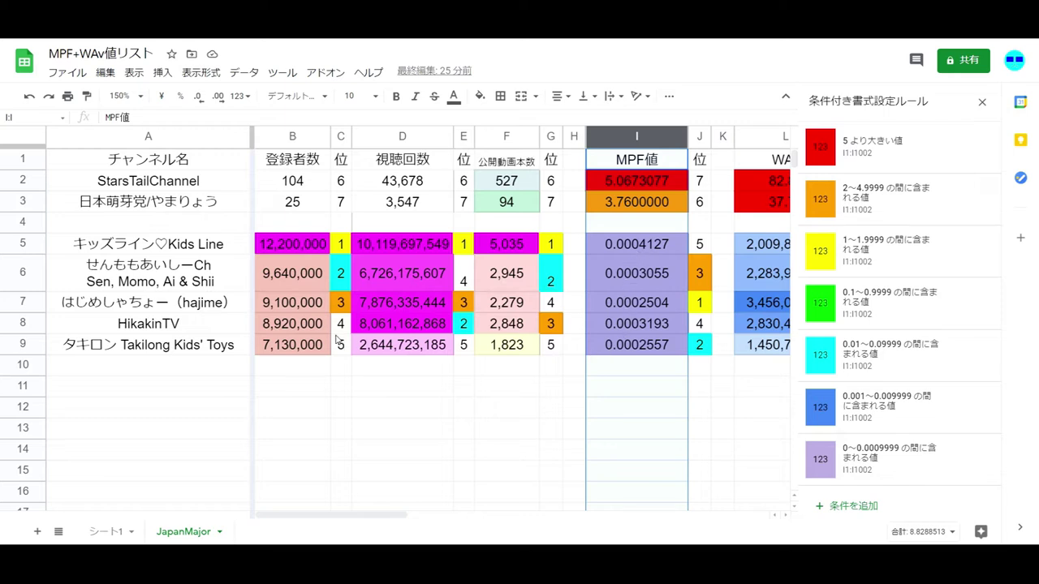
- Examine the subscriber rank formulas for the major channels and the MPF value and rank of StarsTailChannel in row 2
{"action": "key", "text": "Down"}
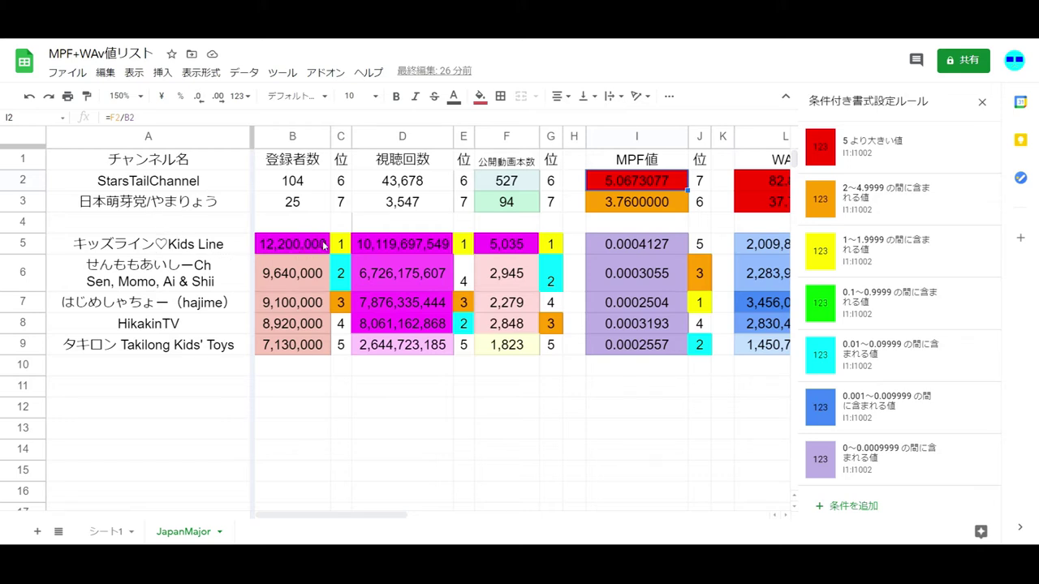
{"action": "left_click", "coordinate": [339, 244]}
{"action": "key", "text": "Down"}
{"action": "key", "text": "Down"}
{"action": "key", "text": "Down"}
{"action": "key", "text": "Down"}
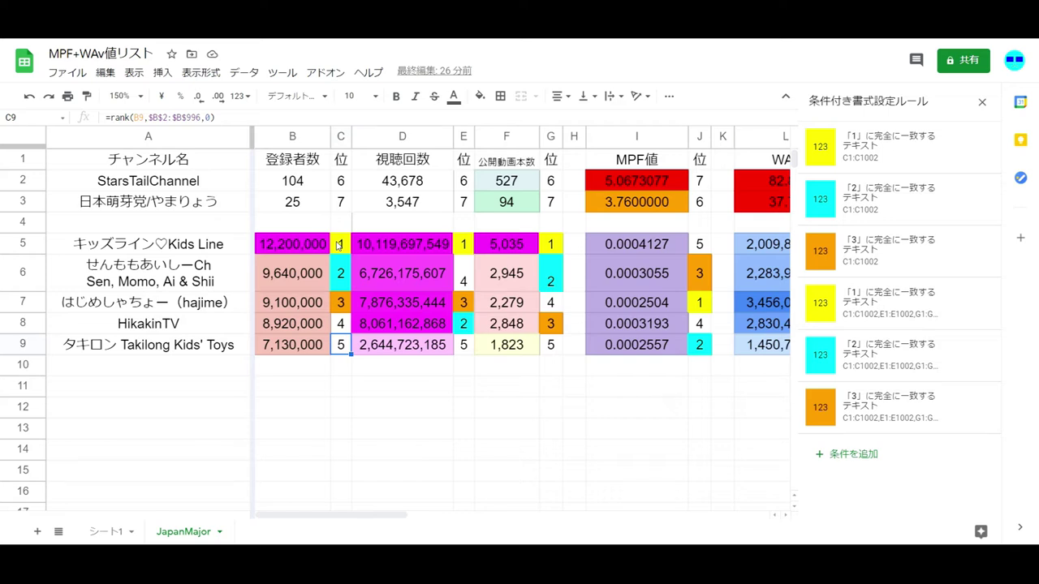
{"action": "key", "text": "Left"}
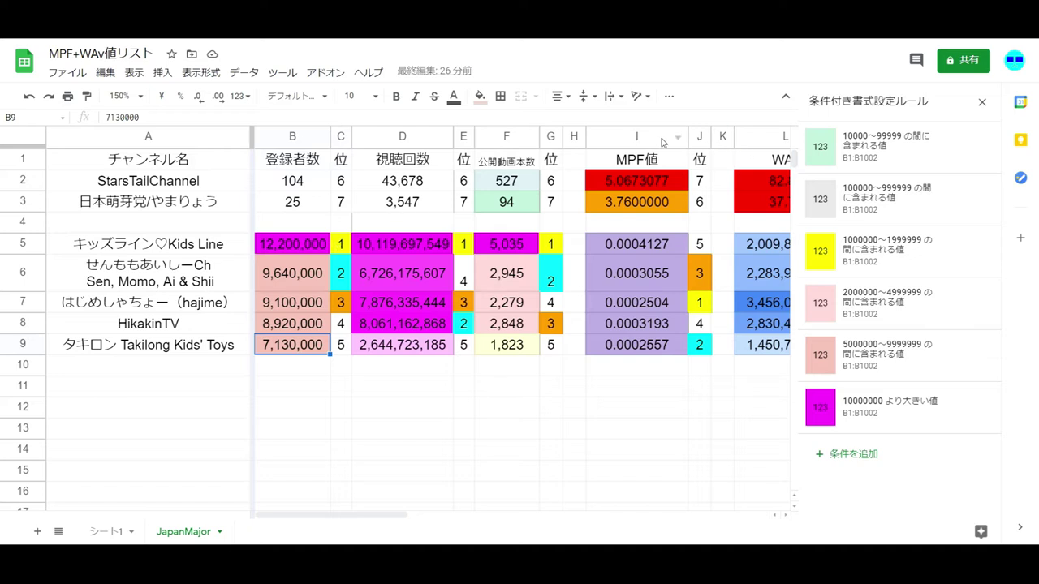
{"action": "left_click", "coordinate": [638, 167]}
{"action": "left_click", "coordinate": [696, 182]}
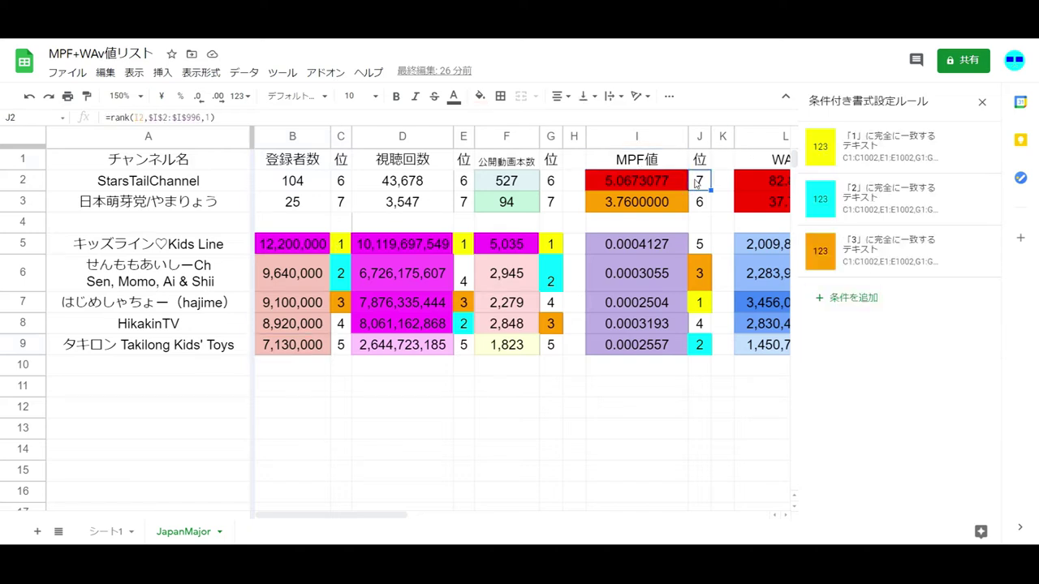
{"action": "left_click", "coordinate": [676, 189]}
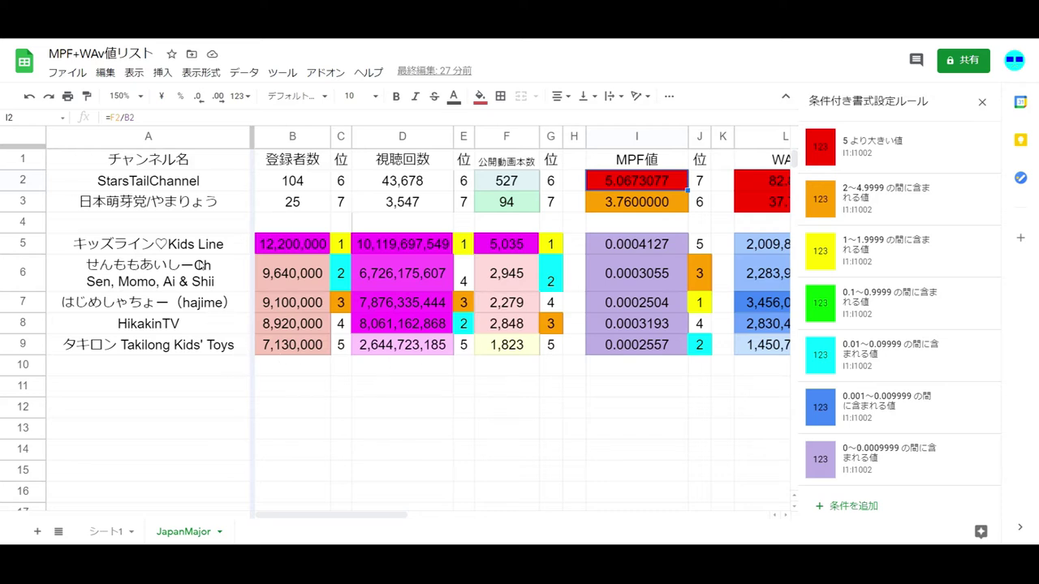
- Review the five major channels in rows 5 to 9, from キッズライン♡Kids Line to タキロン Takilong Kids' Toys
{"action": "left_click", "coordinate": [203, 247]}
{"action": "left_click", "coordinate": [200, 274]}
{"action": "left_click", "coordinate": [196, 309]}
{"action": "left_click", "coordinate": [195, 324]}
{"action": "left_click", "coordinate": [195, 345]}
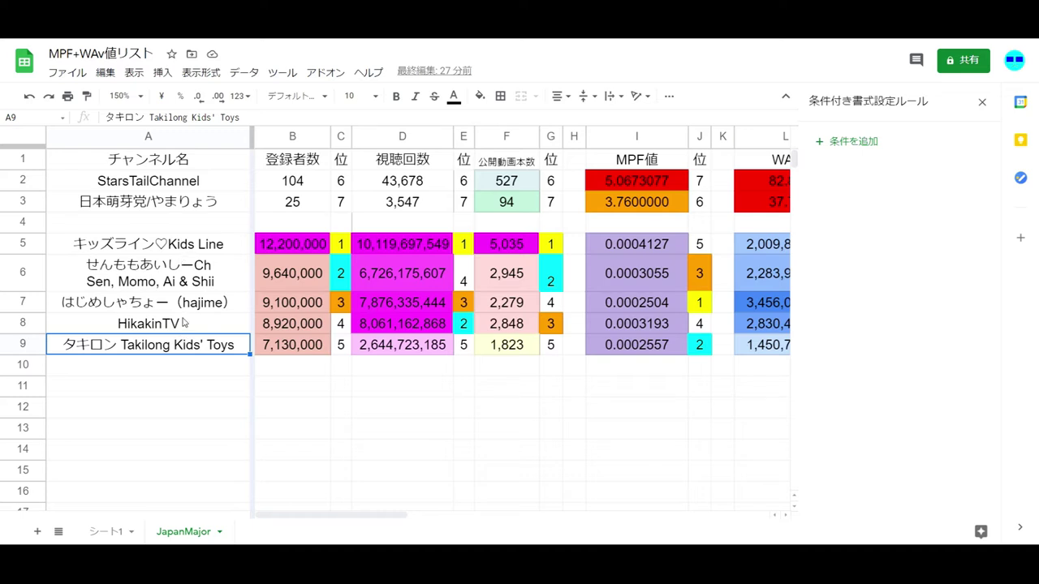
{"action": "left_click", "coordinate": [234, 246]}
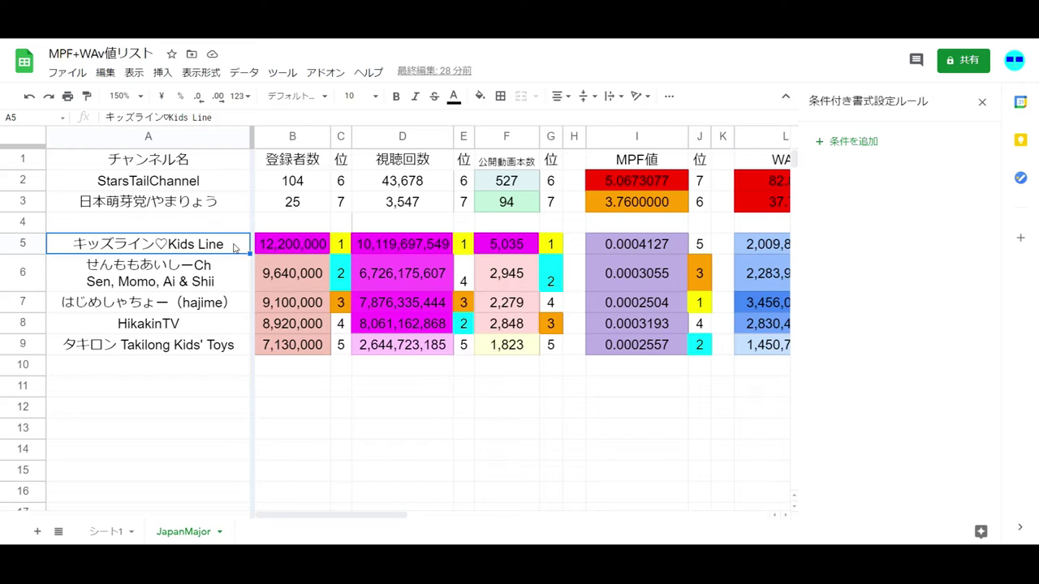
{"action": "left_click", "coordinate": [226, 273]}
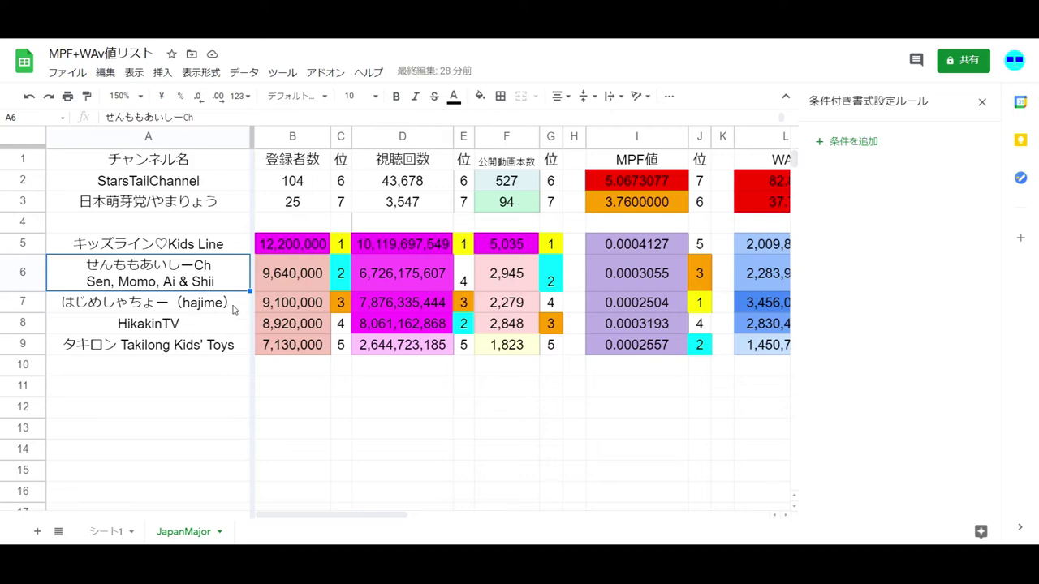
{"action": "left_click", "coordinate": [278, 331]}
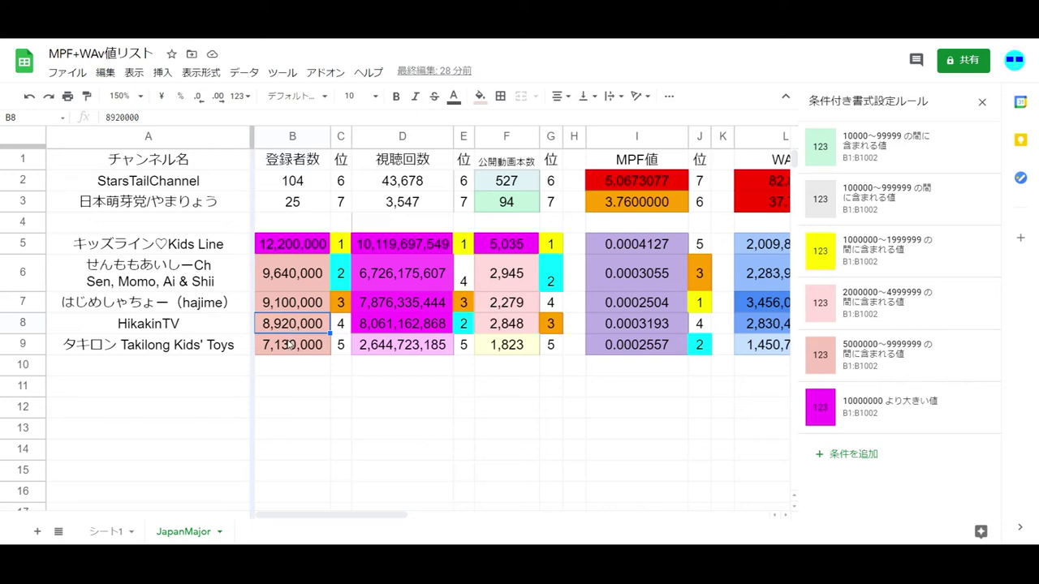
{"action": "left_click", "coordinate": [200, 351]}
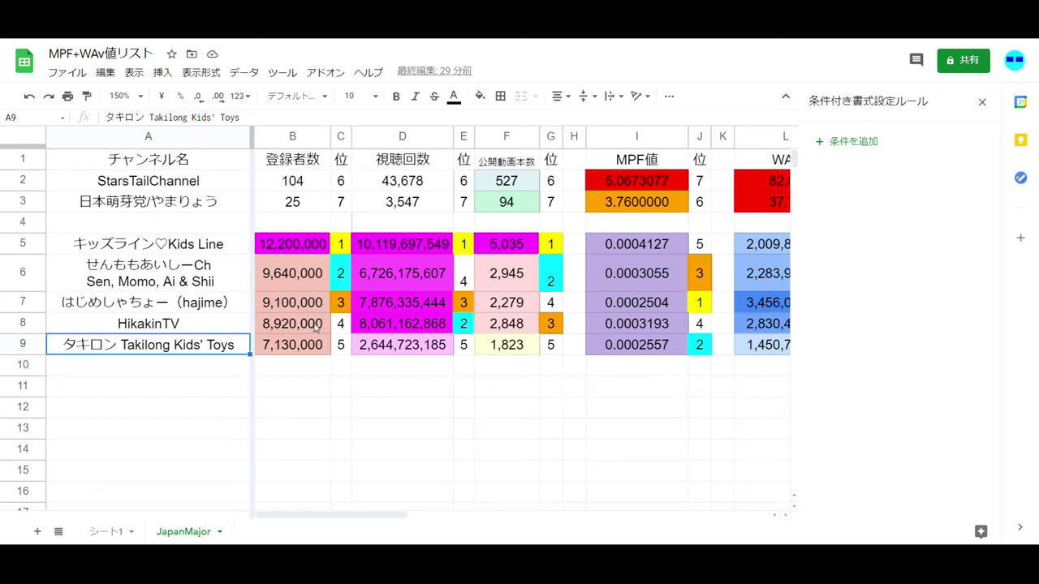
- Compare the channels' total views, published video counts and MPF values across columns D, F and I
{"action": "left_click", "coordinate": [380, 255]}
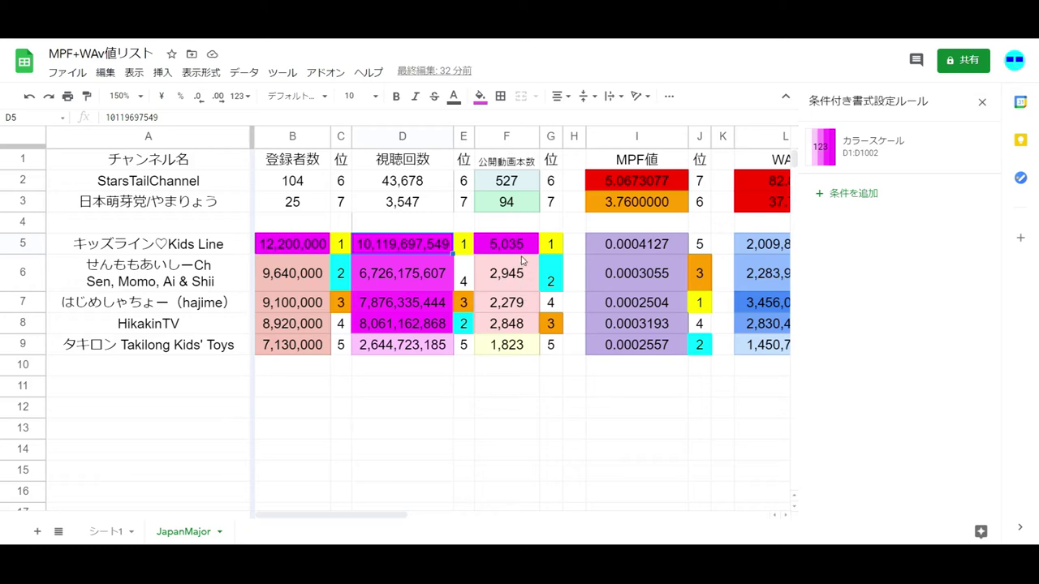
{"action": "left_click", "coordinate": [514, 185]}
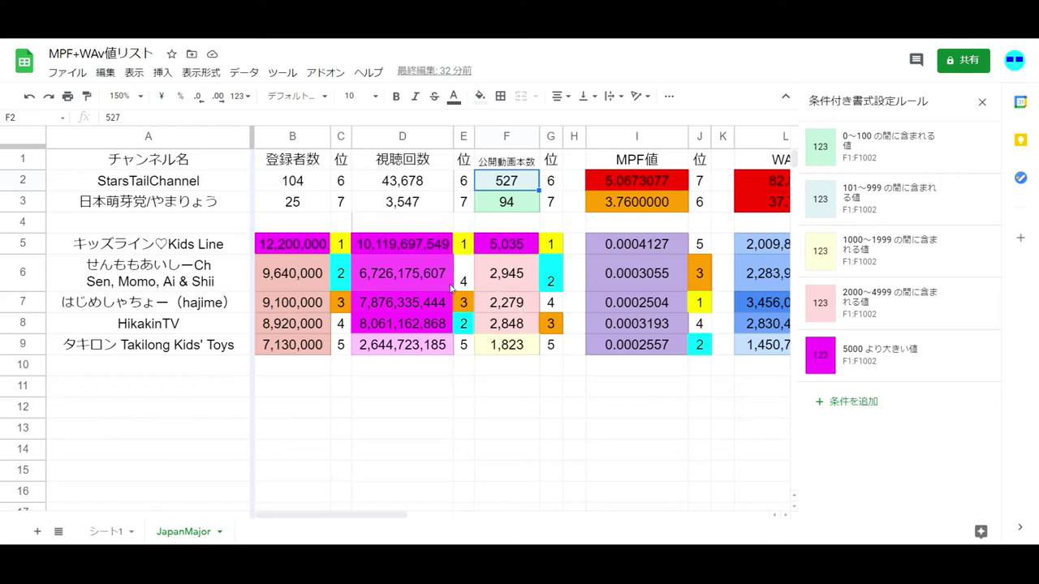
{"action": "left_click", "coordinate": [399, 326]}
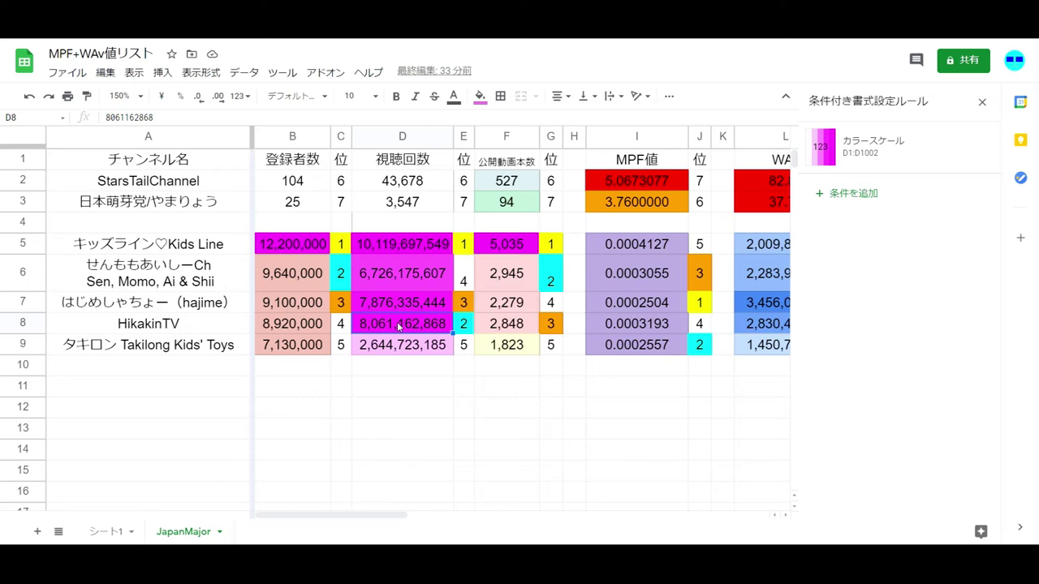
{"action": "key", "text": "Right"}
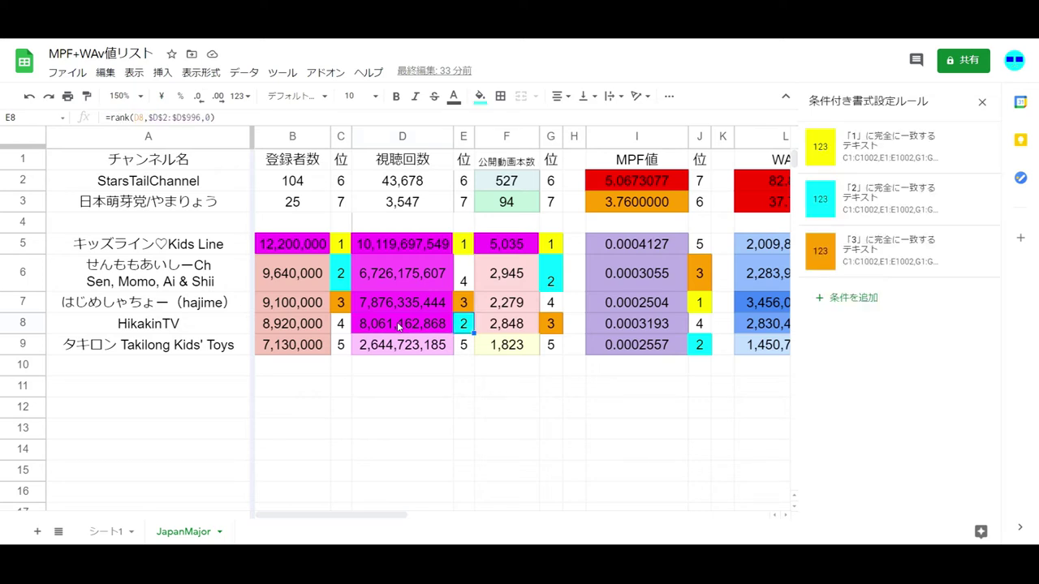
{"action": "left_click", "coordinate": [651, 312]}
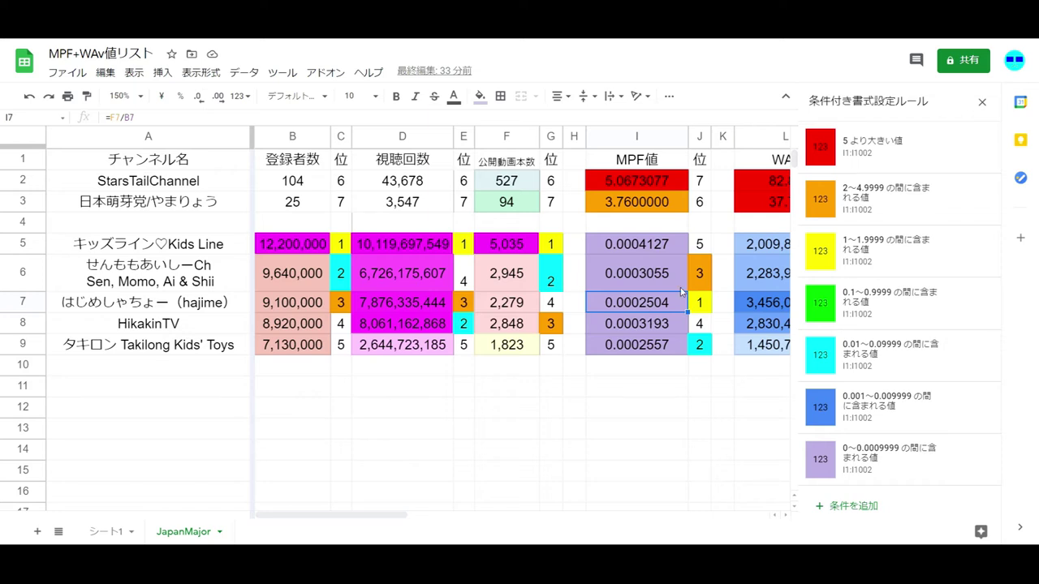
{"action": "left_click", "coordinate": [662, 248]}
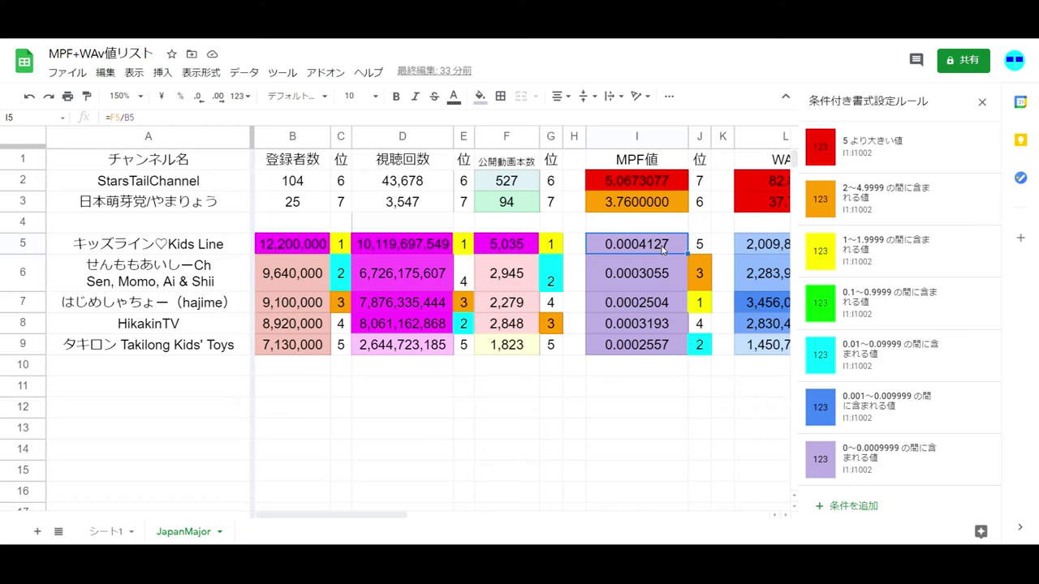
{"action": "left_click", "coordinate": [648, 311]}
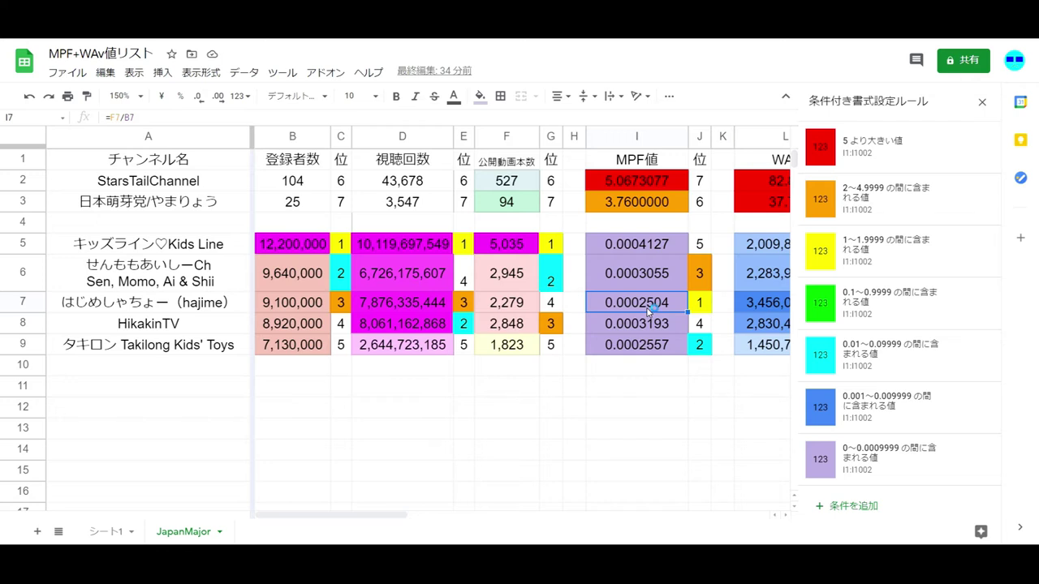
- Examine the WAv value and its rank for はじめしゃちょー（hajime） in row 7
{"action": "key", "text": "Right"}
{"action": "key", "text": "Right"}
{"action": "key", "text": "Right"}
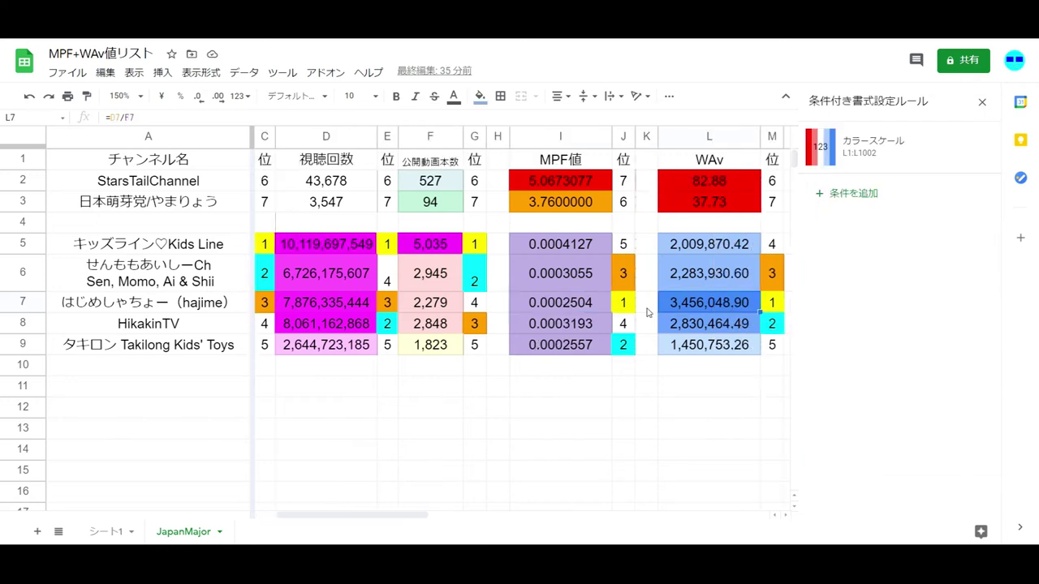
{"action": "left_click", "coordinate": [647, 303]}
{"action": "key", "text": "Right"}
{"action": "key", "text": "Right"}
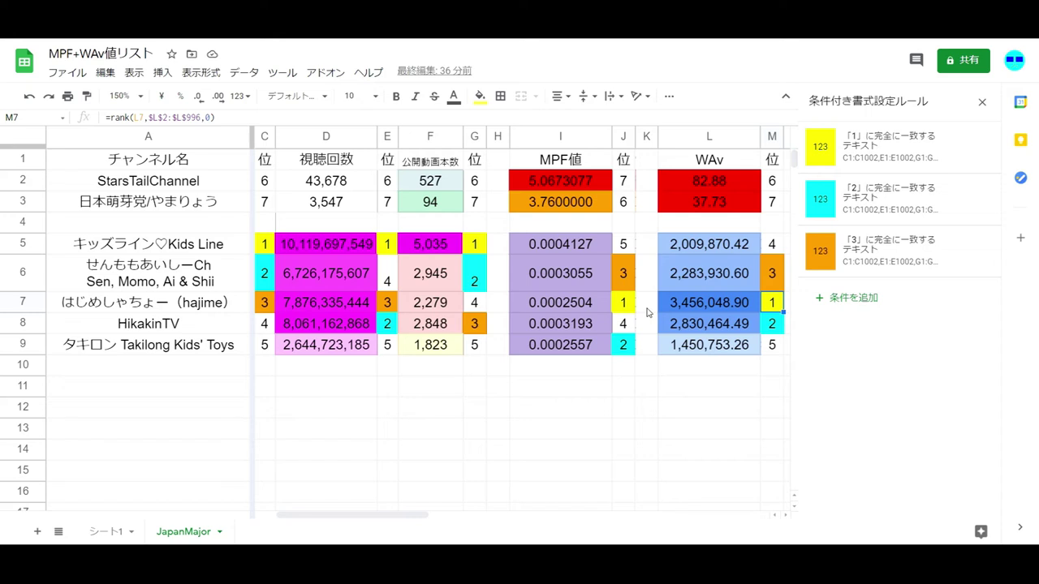
{"action": "key", "text": "Up"}
{"action": "key", "text": "Right"}
{"action": "key", "text": "Right"}
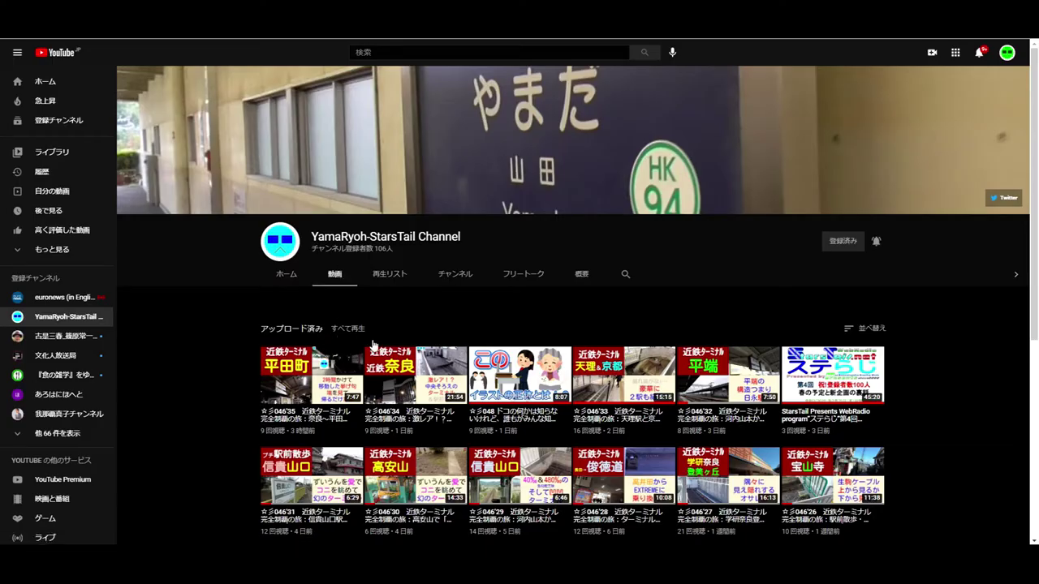
- On YouTube, sort the YamaRyoh-StarsTail Channel's uploads by popularity and review the view counts of its top videos
{"action": "left_click", "coordinate": [867, 328]}
{"action": "left_click", "coordinate": [865, 354]}
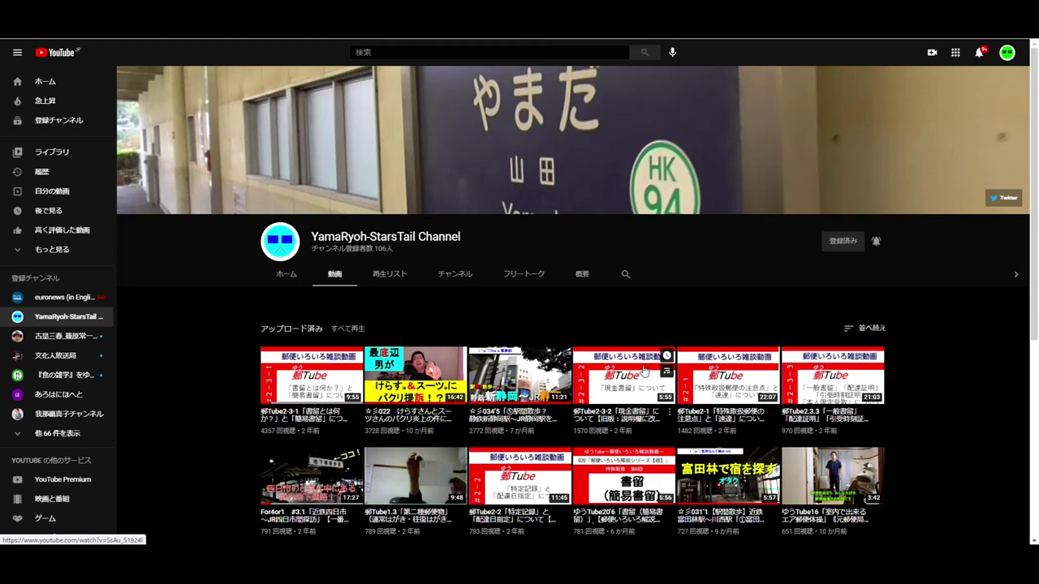
{"action": "scroll", "coordinate": [644, 370], "scroll_direction": "down", "scroll_amount": 2}
{"action": "mouse_move", "coordinate": [513, 352]}
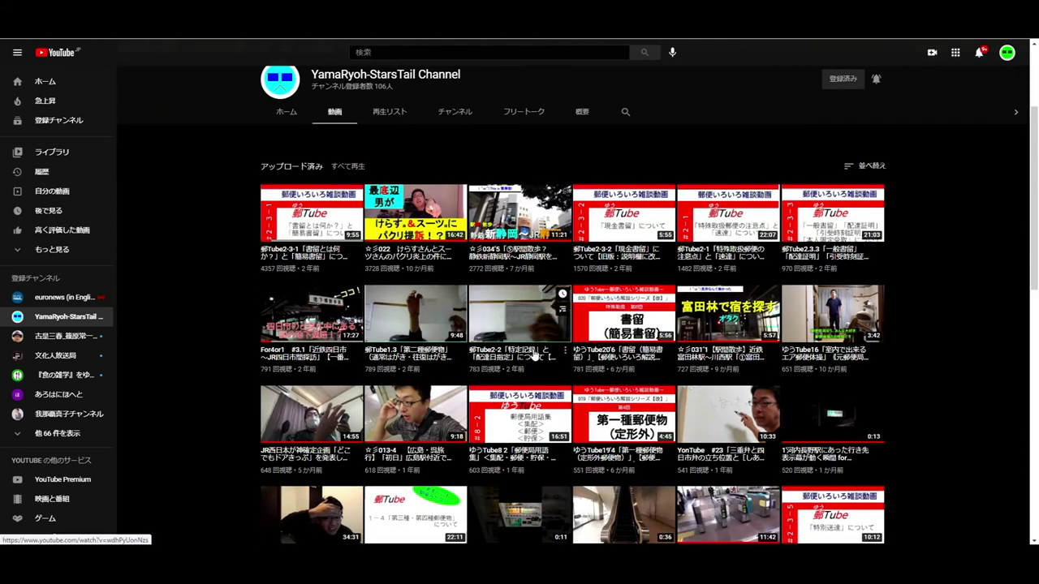
{"action": "scroll", "coordinate": [511, 349], "scroll_direction": "down", "scroll_amount": 1}
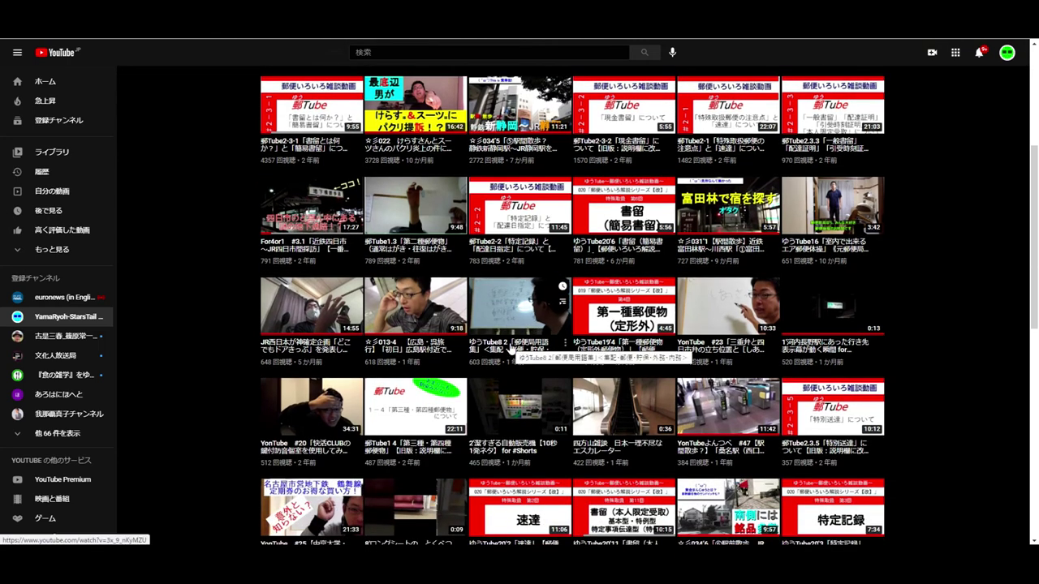
{"action": "scroll", "coordinate": [510, 347], "scroll_direction": "down", "scroll_amount": 2}
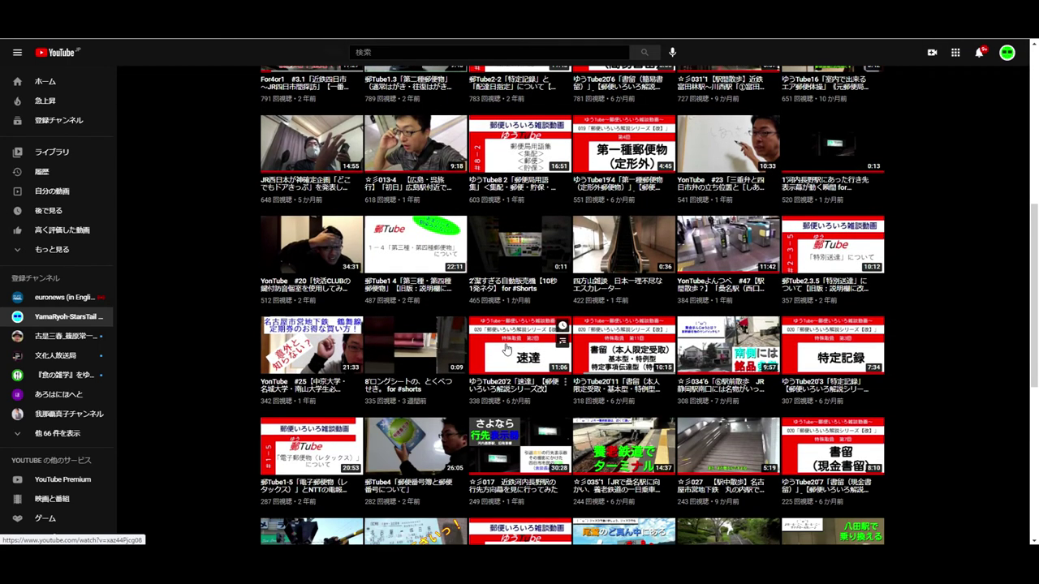
{"action": "scroll", "coordinate": [505, 347], "scroll_direction": "up", "scroll_amount": 5}
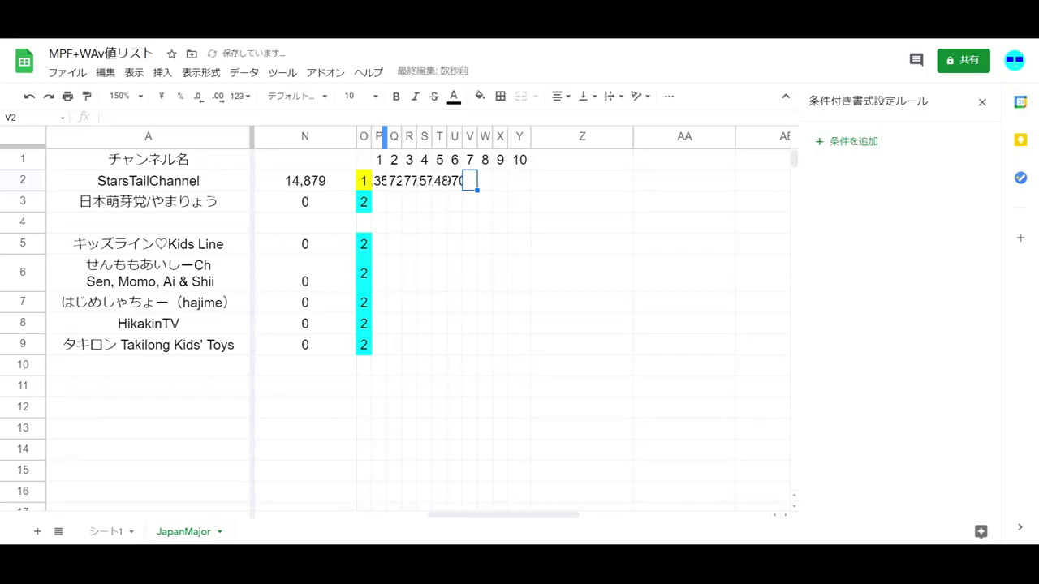
- In the MPF+WAv値リスト spreadsheet, delete columns U to Y, which hold the entries numbered 6 to 10
{"action": "left_click_drag", "start_coordinate": [455, 137], "coordinate": [520, 136]}
{"action": "right_click", "coordinate": [520, 136]}
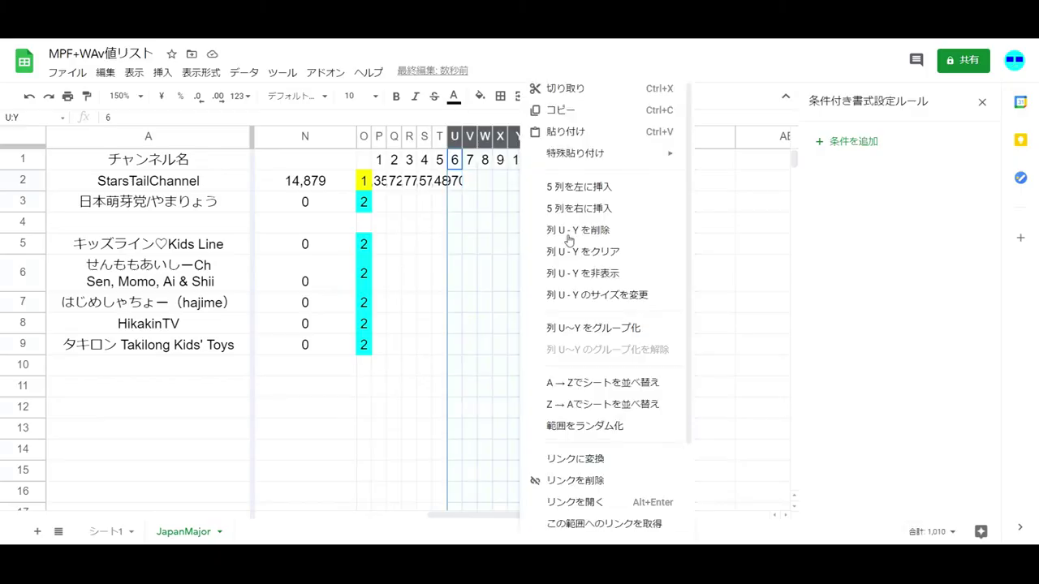
{"action": "left_click", "coordinate": [568, 231]}
- Fit the widths of columns P to T to their contents
{"action": "left_click_drag", "start_coordinate": [378, 136], "coordinate": [439, 136]}
{"action": "double_click", "coordinate": [446, 136]}
{"action": "left_click", "coordinate": [452, 308]}
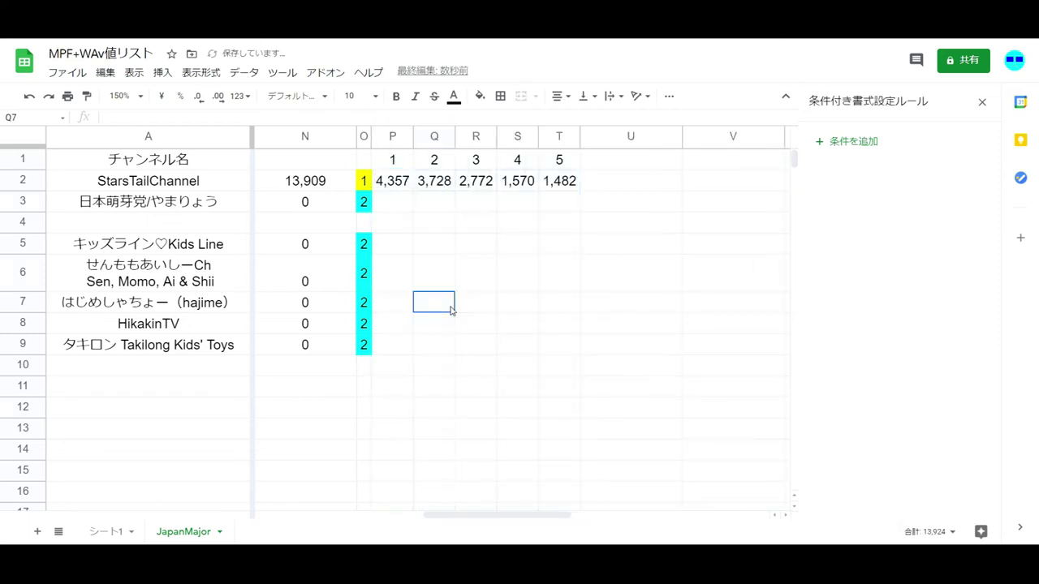
- Enter the sub-channel's top five view counts in P3:T3 as 1365, 843, 151, 115 and 100
{"action": "left_click", "coordinate": [322, 206]}
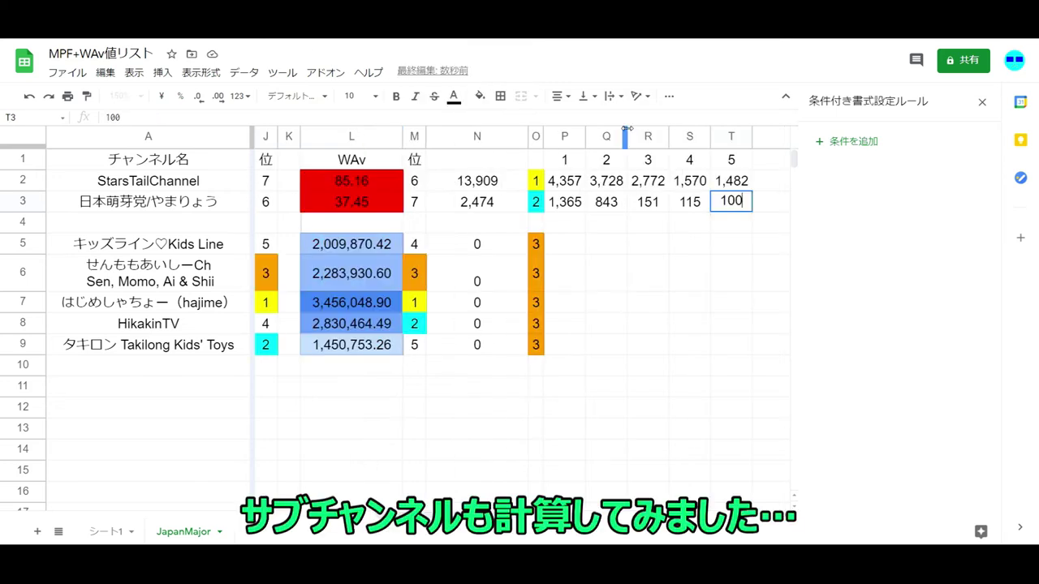
{"action": "key", "text": "Return"}
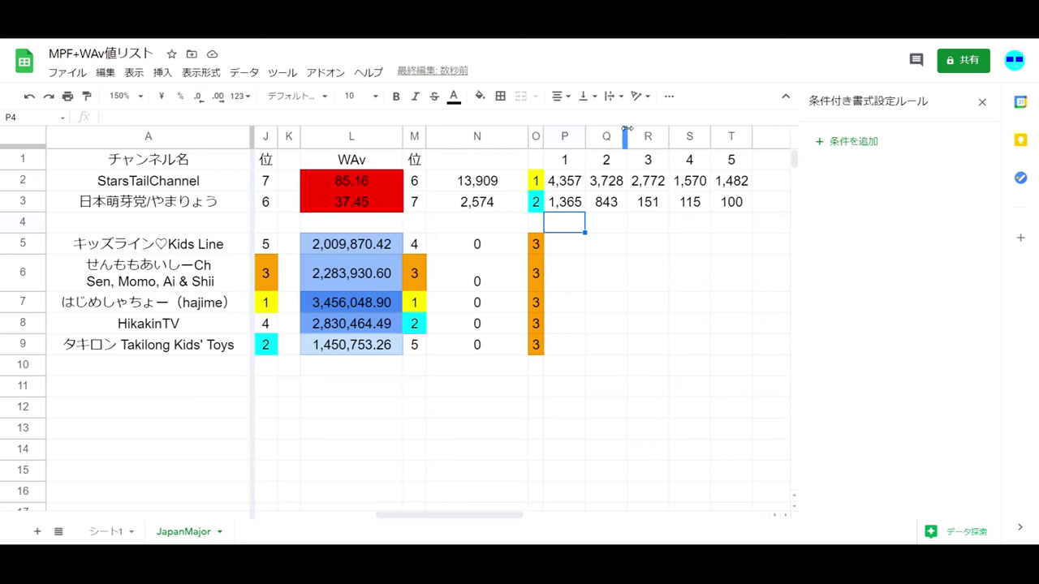
{"action": "left_click", "coordinate": [571, 242]}
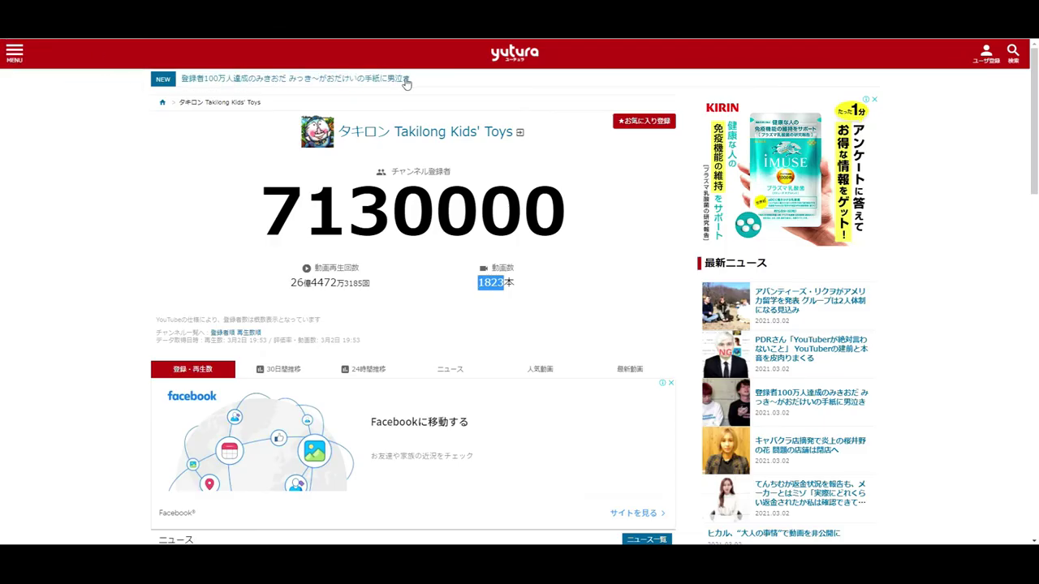
{"action": "left_click", "coordinate": [534, 61]}
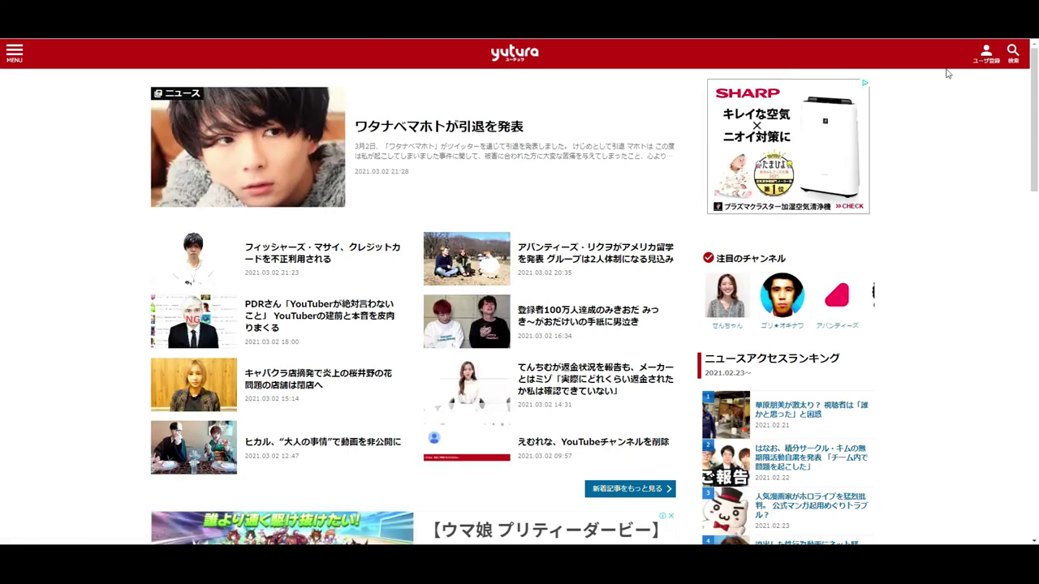
{"action": "left_click", "coordinate": [12, 51]}
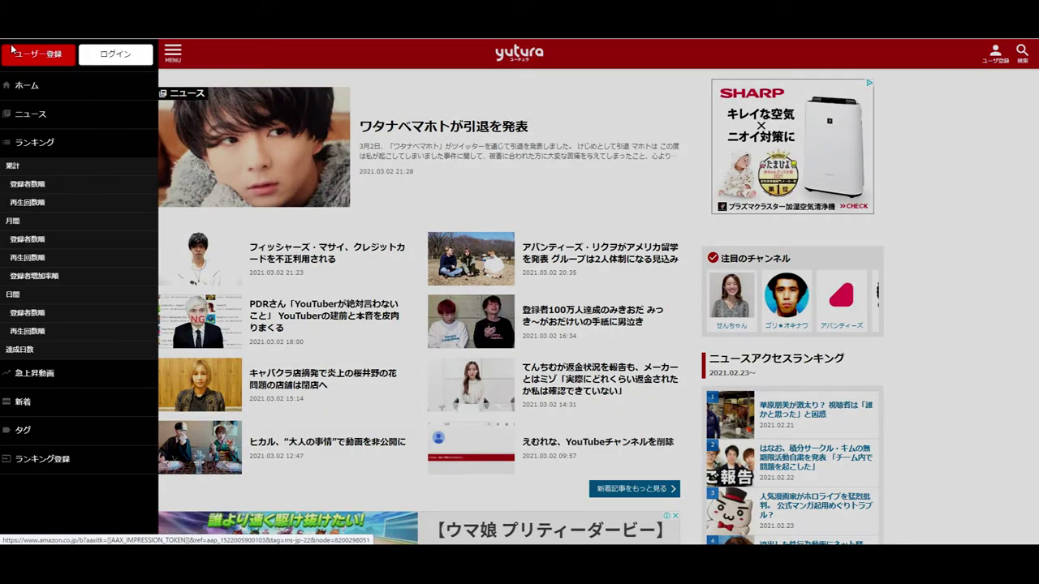
{"action": "left_click", "coordinate": [44, 187]}
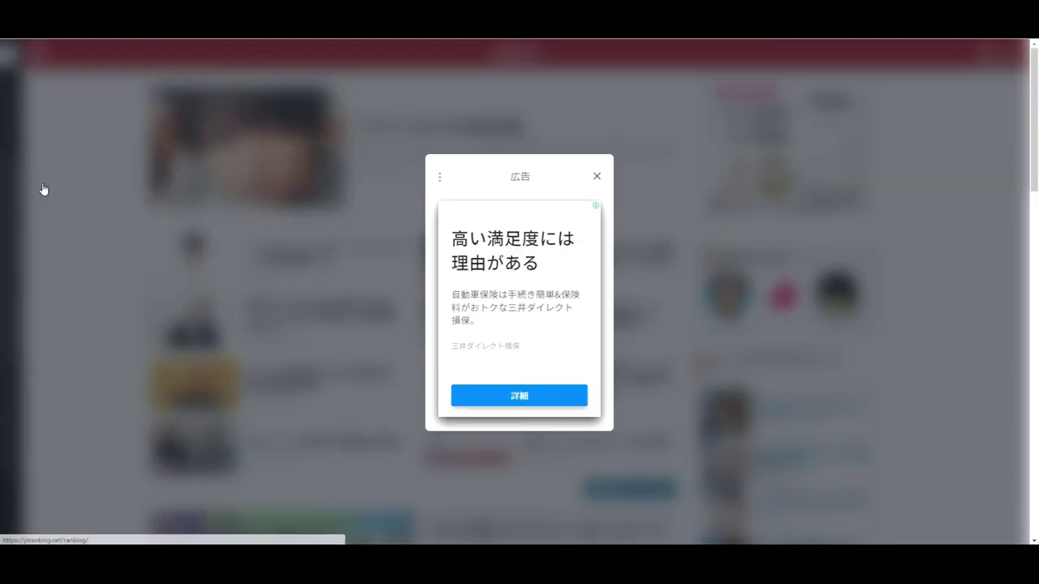
{"action": "left_click", "coordinate": [596, 177]}
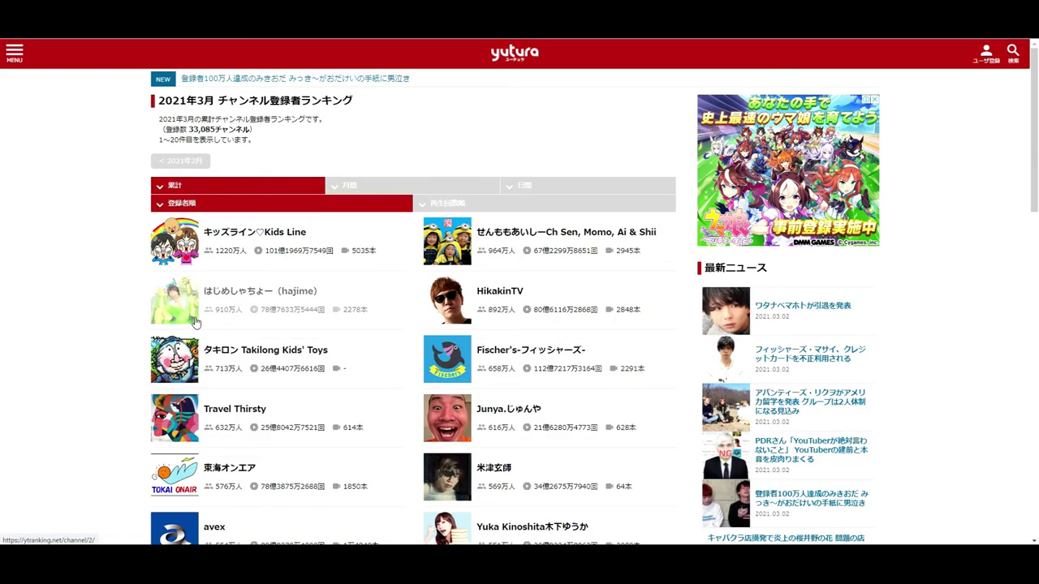
{"action": "left_click", "coordinate": [209, 235]}
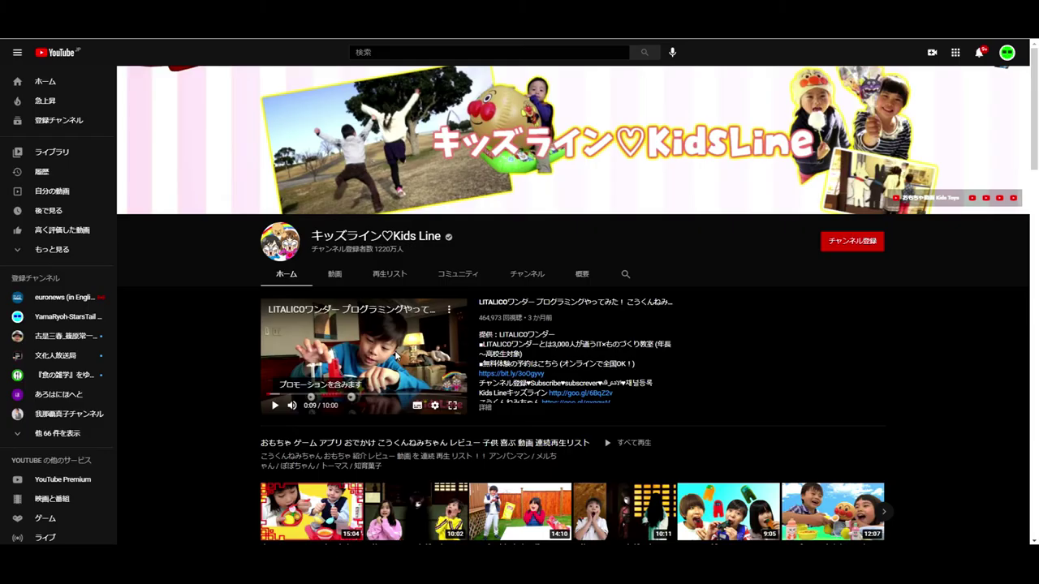
- Show キッズライン♡Kids Line's uploaded videos sorted by popularity
{"action": "left_click", "coordinate": [349, 276]}
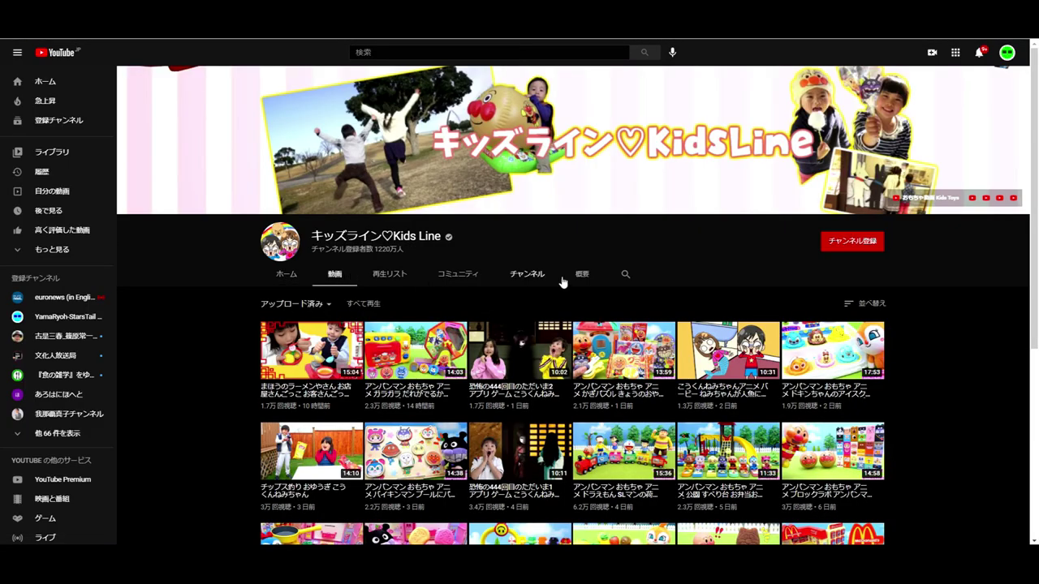
{"action": "left_click", "coordinate": [865, 303]}
{"action": "left_click", "coordinate": [851, 331]}
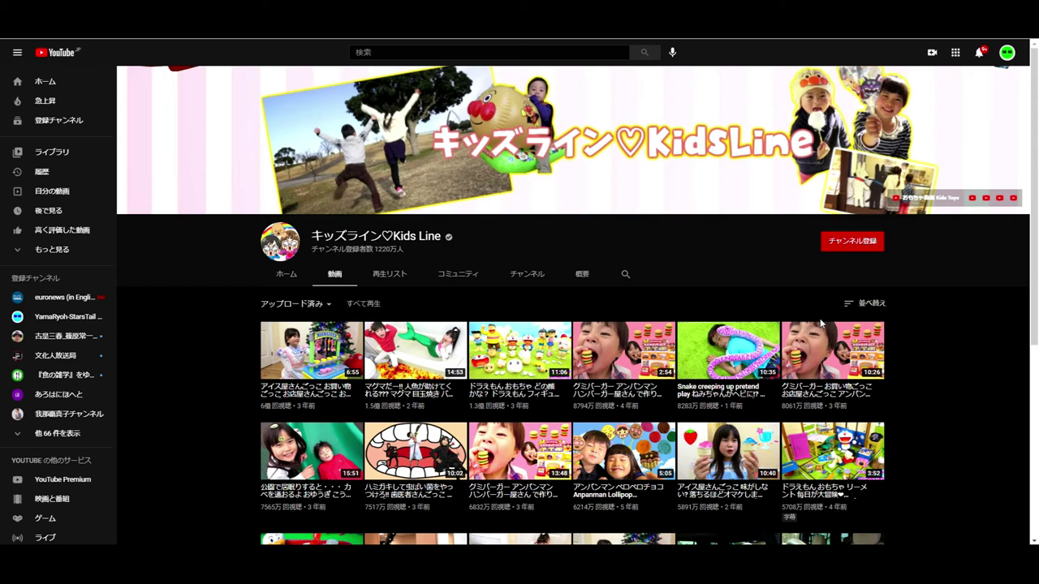
{"action": "scroll", "coordinate": [412, 310], "scroll_direction": "down", "scroll_amount": 1}
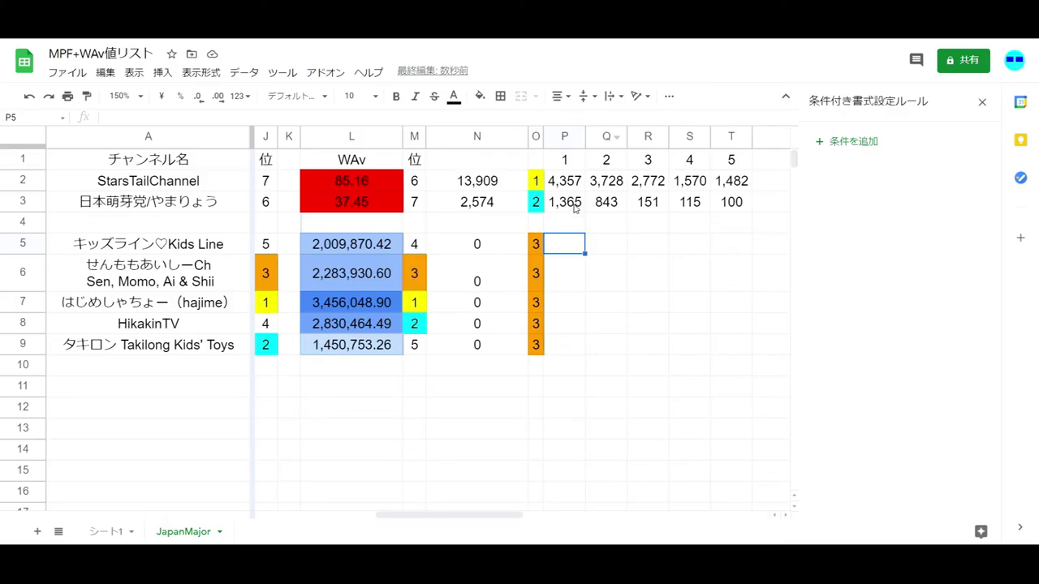
- In the MPF+WAv値リスト spreadsheet, enter Kids Line's top five view counts in P5:T5 as 600000000, 150000000, 130000000, 87940000 and 82830000
{"action": "type", "text": "600000000"}
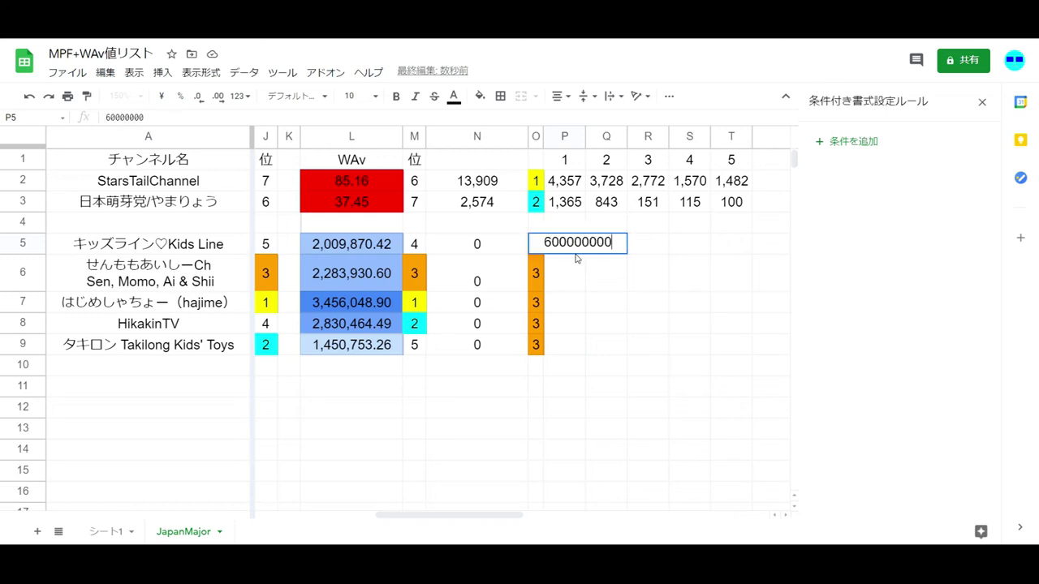
{"action": "key", "text": "Return"}
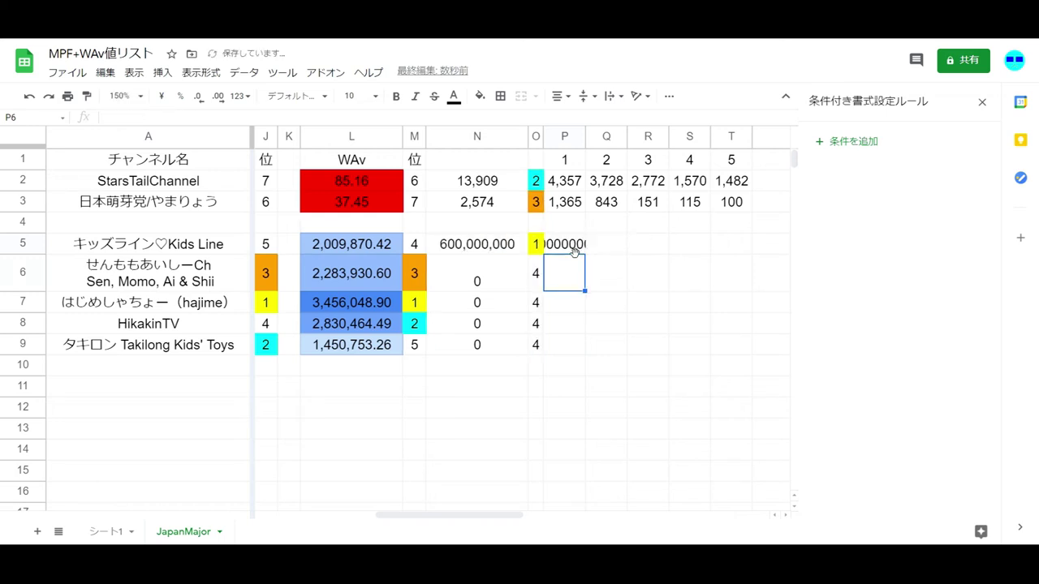
{"action": "key", "text": "Up"}
{"action": "key", "text": "Right"}
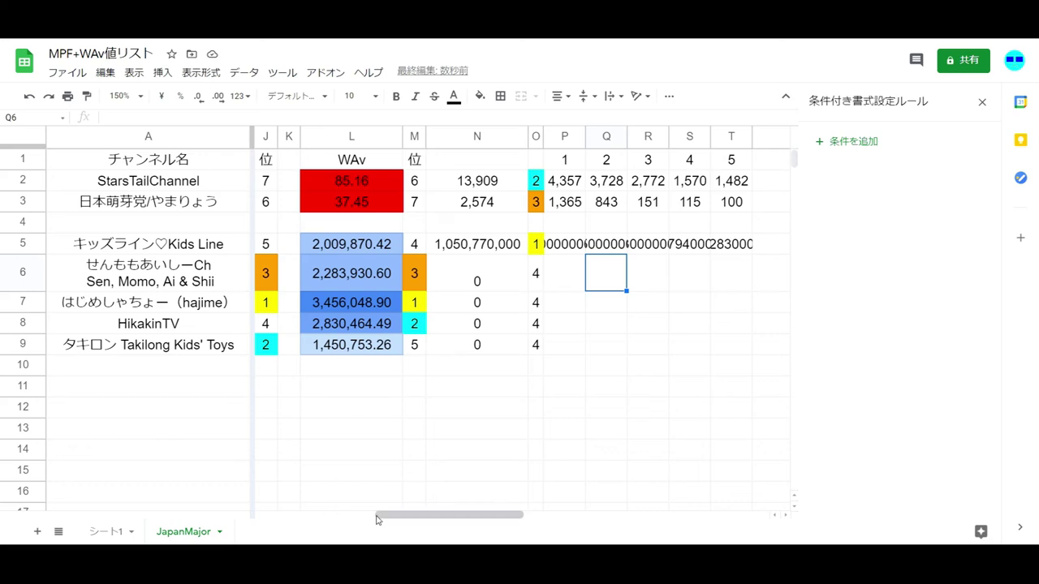
{"action": "mouse_move", "coordinate": [380, 519]}
{"action": "left_mouse_down"}
{"action": "mouse_move", "coordinate": [290, 524]}
{"action": "mouse_move", "coordinate": [398, 527]}
{"action": "mouse_move", "coordinate": [229, 531]}
{"action": "mouse_move", "coordinate": [383, 533]}
{"action": "left_mouse_up"}
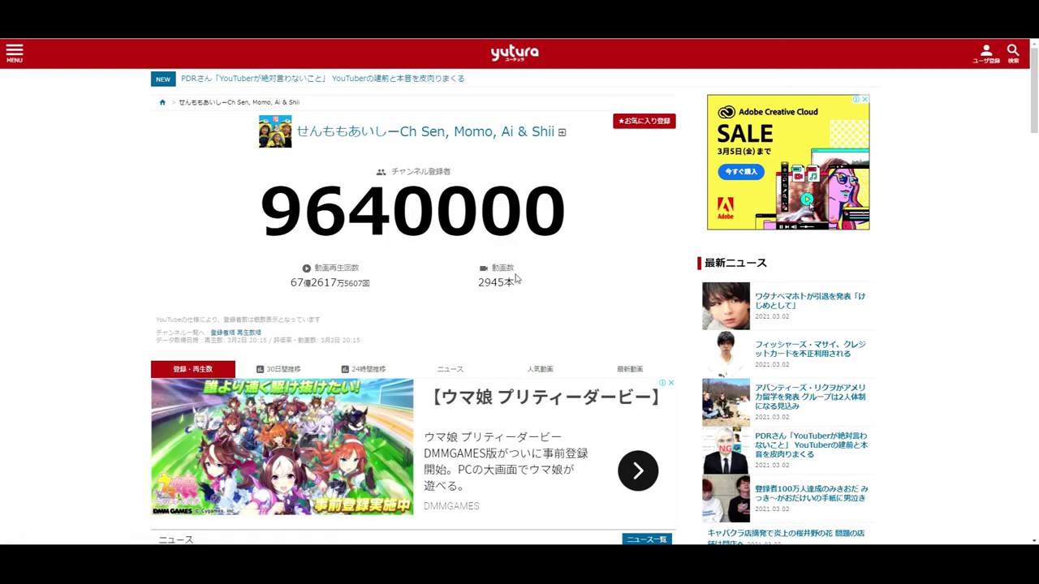
- From yutura, open せんももあいしーCh's YouTube channel and sort its uploaded videos by popularity
{"action": "left_click", "coordinate": [498, 135]}
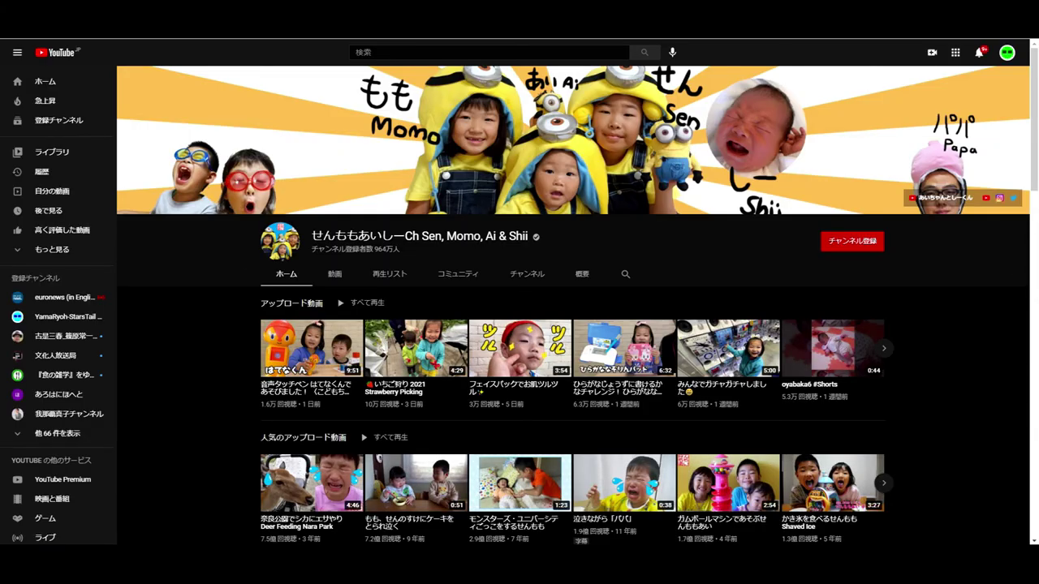
{"action": "left_click", "coordinate": [336, 275]}
{"action": "left_click", "coordinate": [873, 305]}
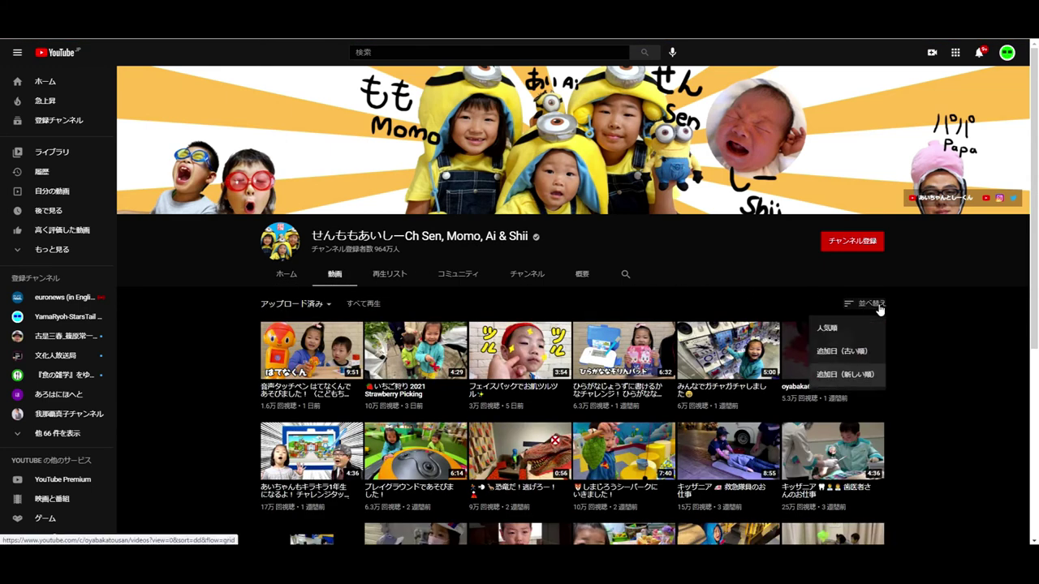
{"action": "left_click", "coordinate": [828, 331]}
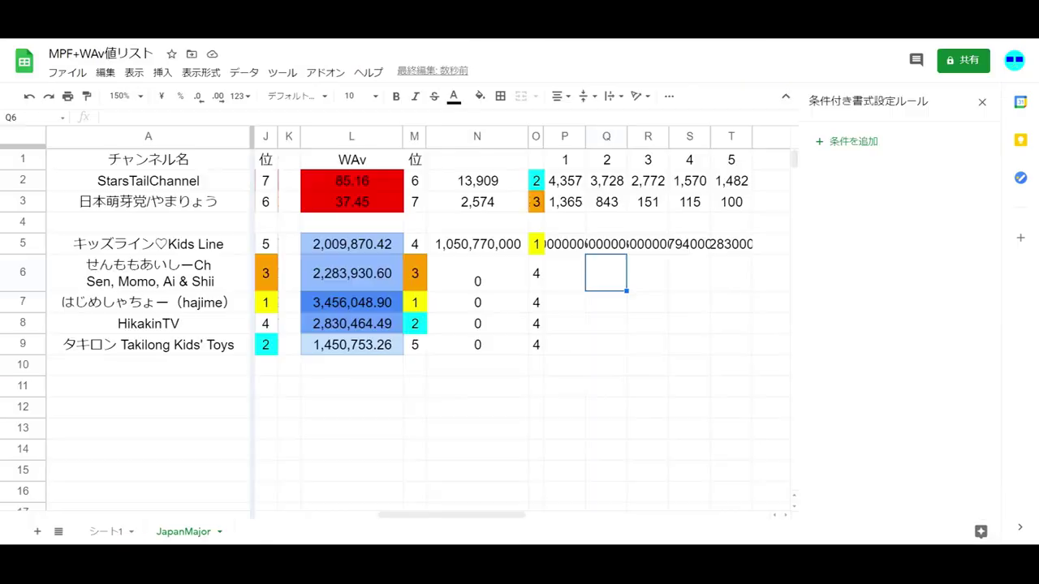
- In the spreadsheet, enter せんももあいしーCh's top five view counts in P6:T6 as 750000000, 720000000, 290000000, 190000000 and 170000000
{"action": "left_click", "coordinate": [556, 243]}
{"action": "double_click", "coordinate": [557, 243]}
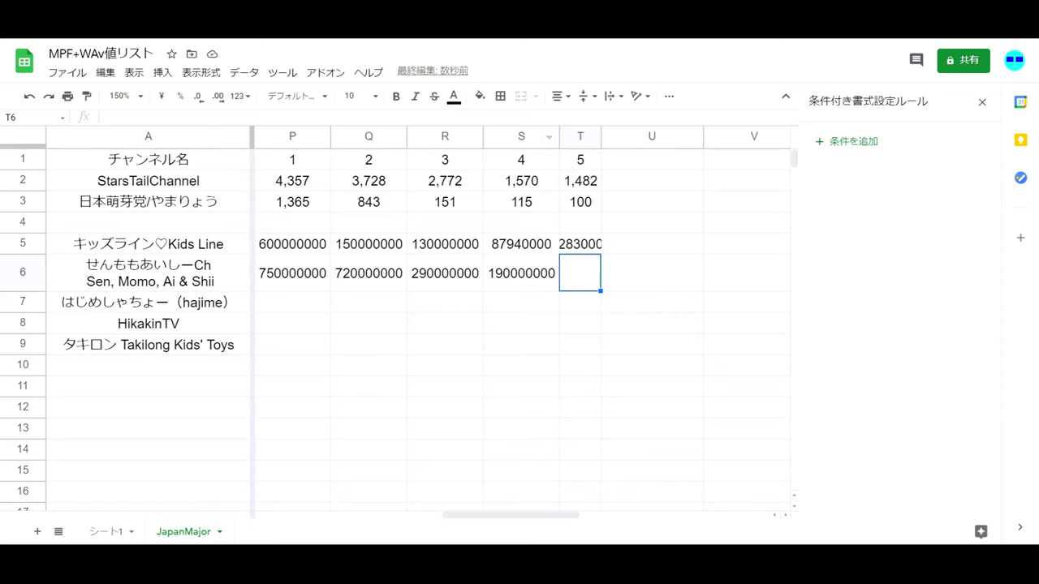
{"action": "type", "text": "17"}
{"action": "type", "text": "0000000000"}
{"action": "key", "text": "Tab"}
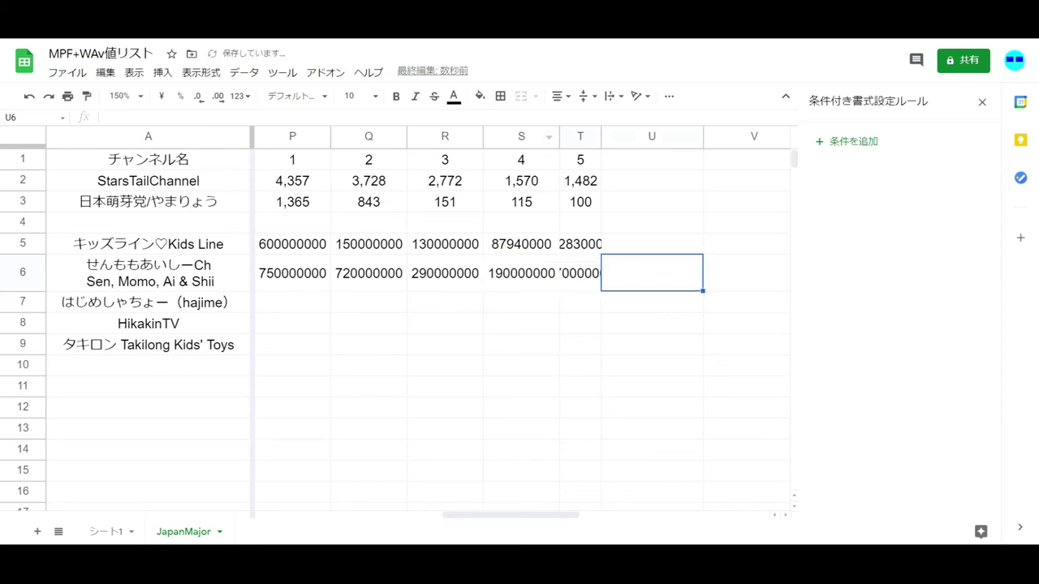
- Fit the widths of columns T and N to their contents
{"action": "double_click", "coordinate": [598, 136]}
{"action": "left_click_drag", "start_coordinate": [534, 519], "coordinate": [477, 527]}
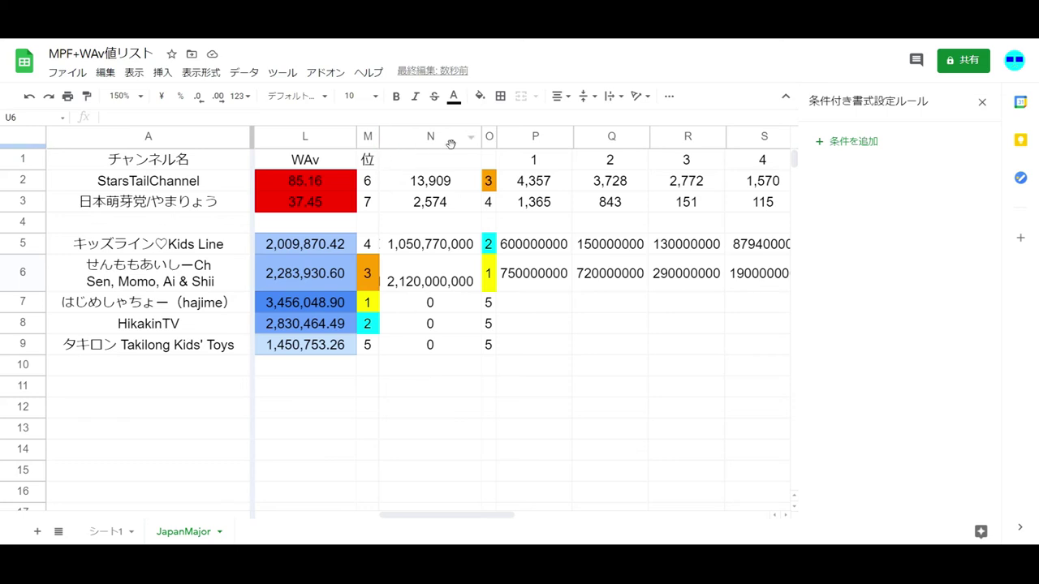
{"action": "double_click", "coordinate": [481, 137]}
{"action": "left_click", "coordinate": [402, 383]}
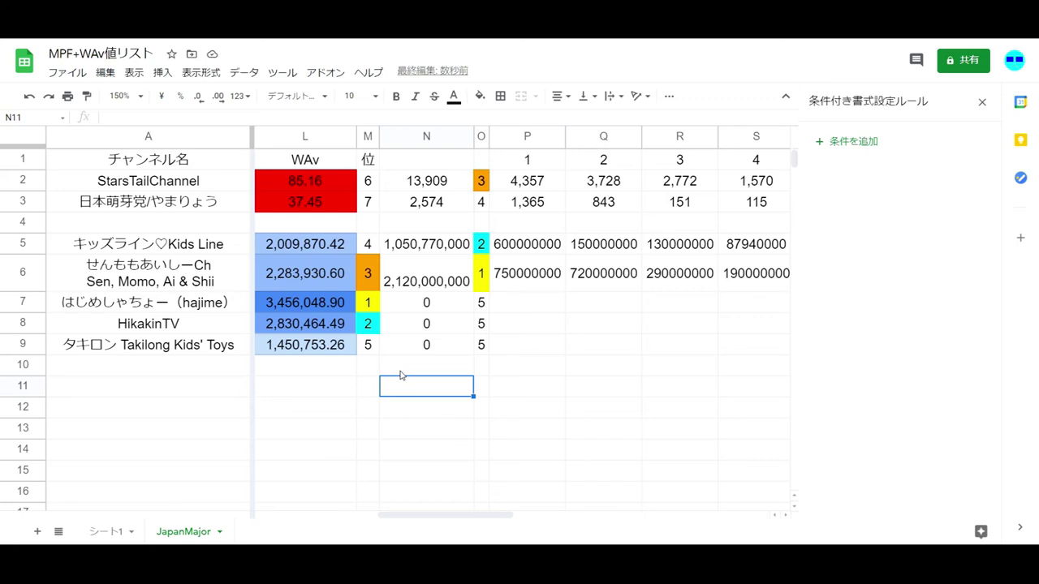
{"action": "left_click_drag", "start_coordinate": [422, 512], "coordinate": [311, 542]}
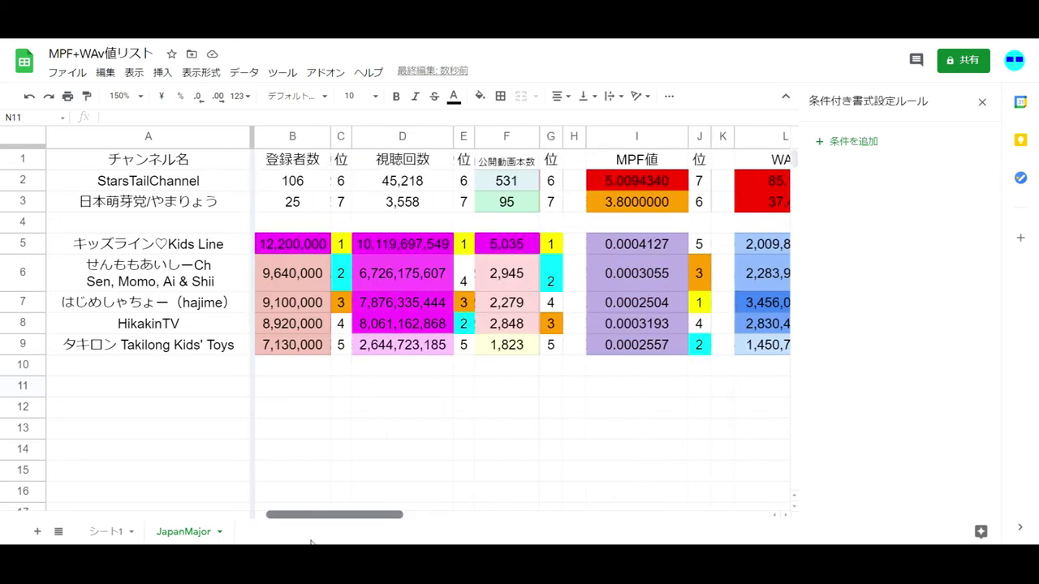
{"action": "left_click_drag", "start_coordinate": [311, 542], "coordinate": [380, 535]}
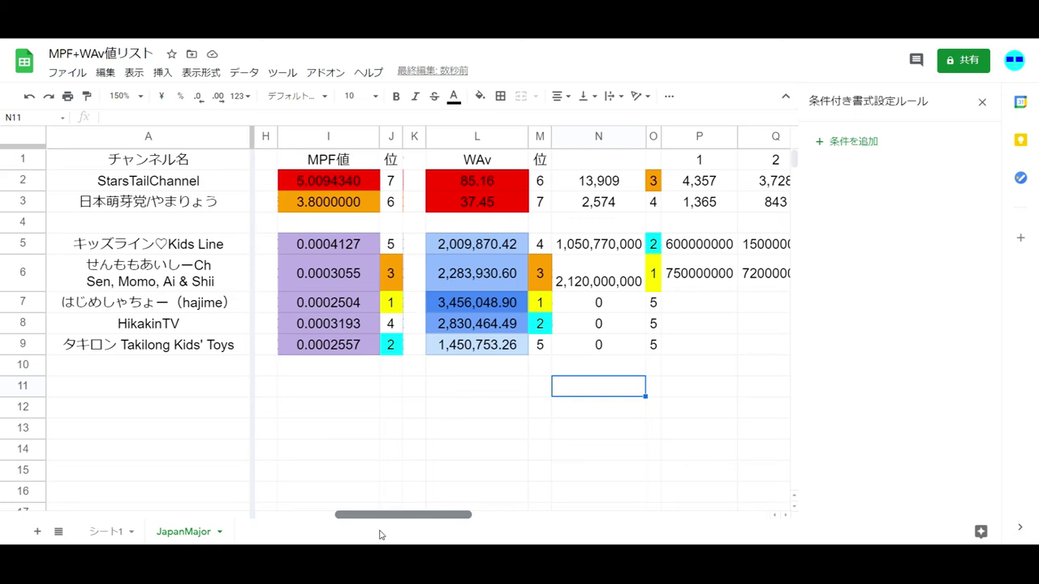
{"action": "left_click_drag", "start_coordinate": [380, 535], "coordinate": [431, 539]}
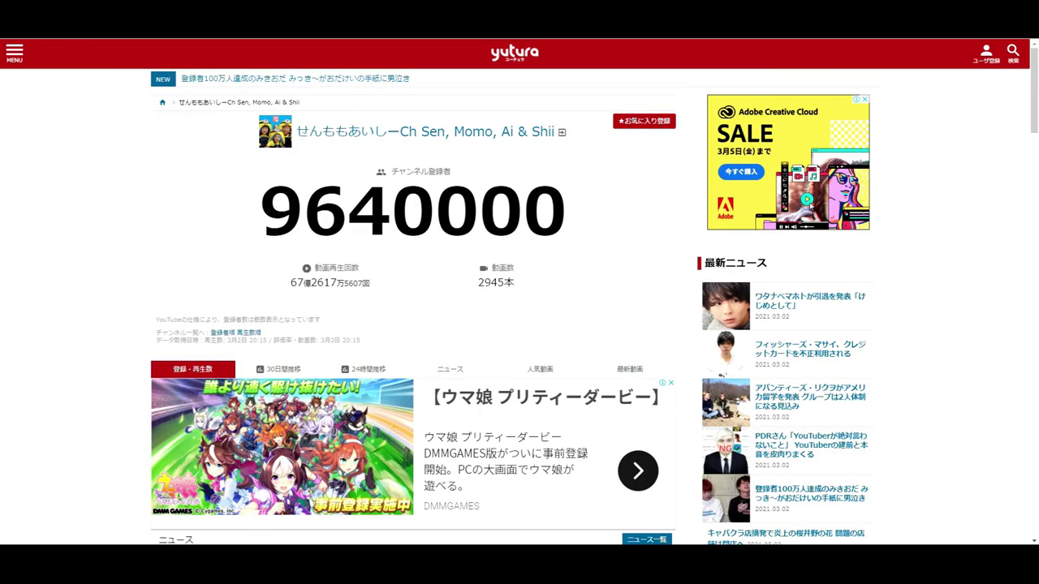
- Through yutura's subscriber ranking, go to はじめしゃちょー's YouTube channel and sort its uploaded videos by popularity
{"action": "left_click", "coordinate": [223, 333]}
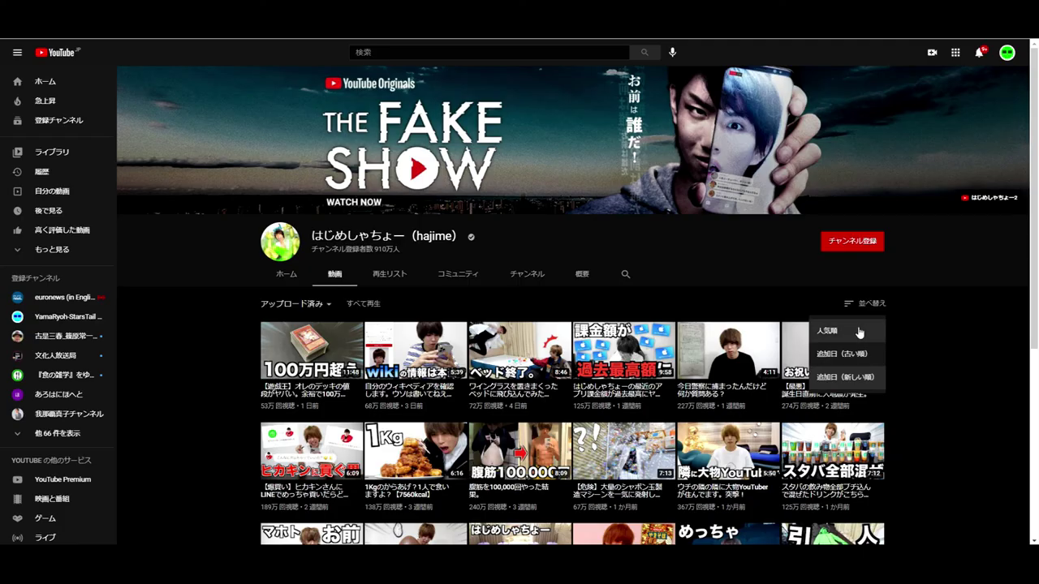
{"action": "left_click", "coordinate": [859, 331]}
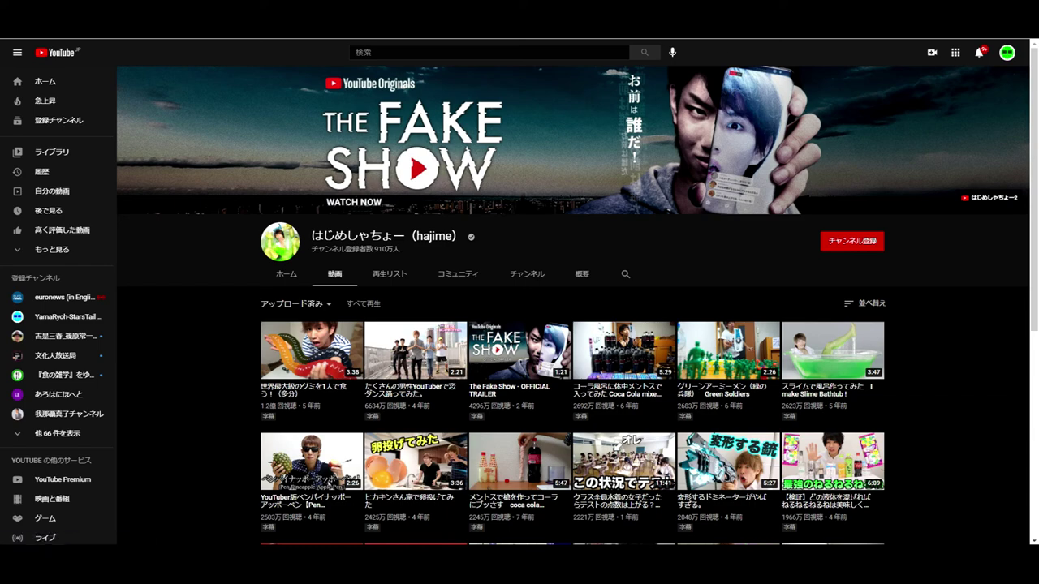
- Back in the spreadsheet, enter はじめしゃちょー's top five view counts in P7:T7 as 120000000, 66340000, 42960000, 26920000 and 26830000
{"action": "key", "text": "alt+Tab"}
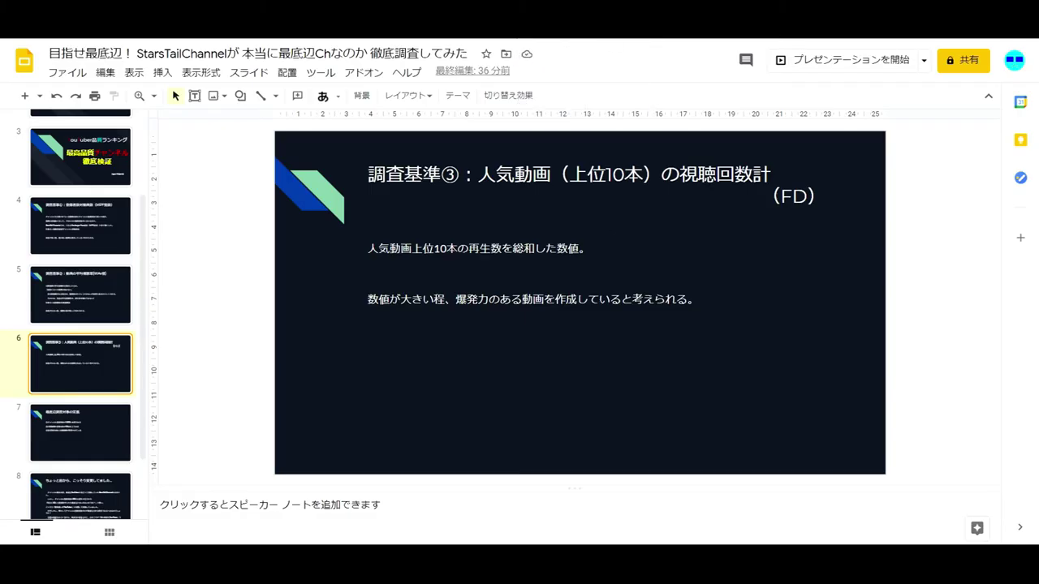
{"action": "key", "text": "alt+Tab"}
{"action": "left_click", "coordinate": [529, 301]}
{"action": "type", "text": "120000"}
{"action": "type", "text": "000"}
{"action": "key", "text": "Tab"}
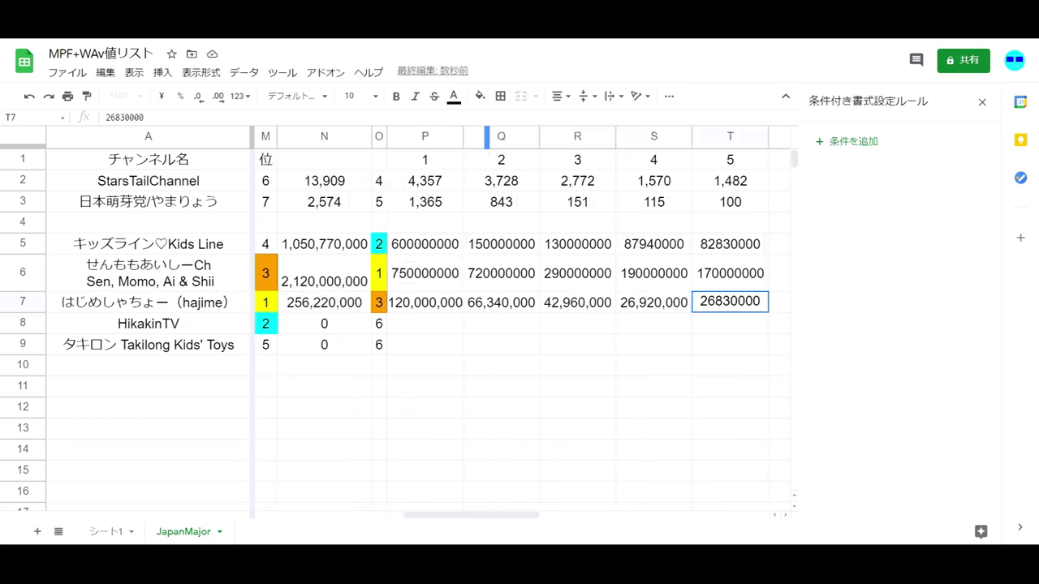
{"action": "key", "text": "Return"}
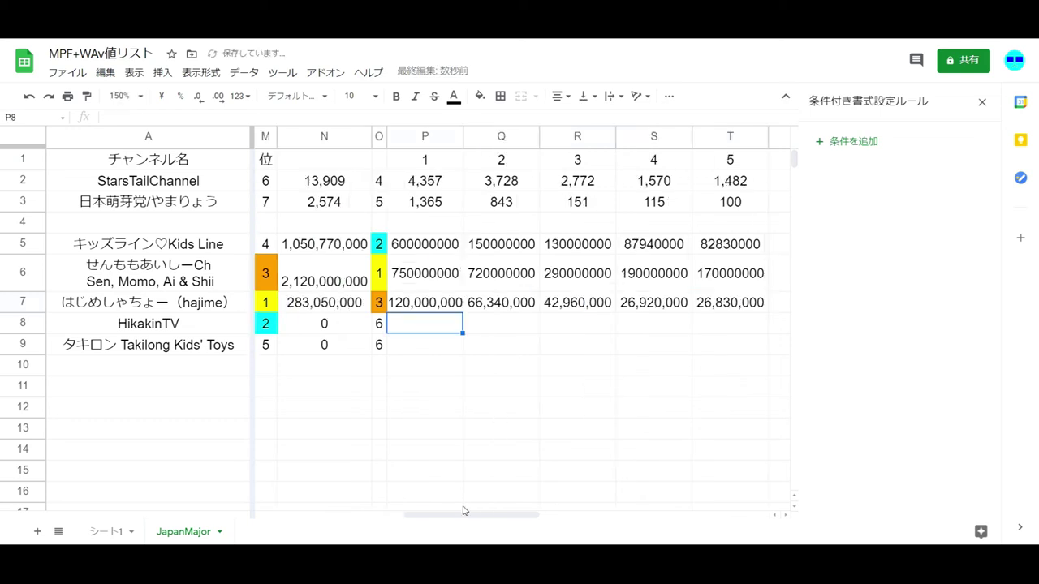
- Go to HikakinTV's YouTube channel and sort its uploaded videos by popularity
{"action": "left_click_drag", "start_coordinate": [455, 515], "coordinate": [441, 521]}
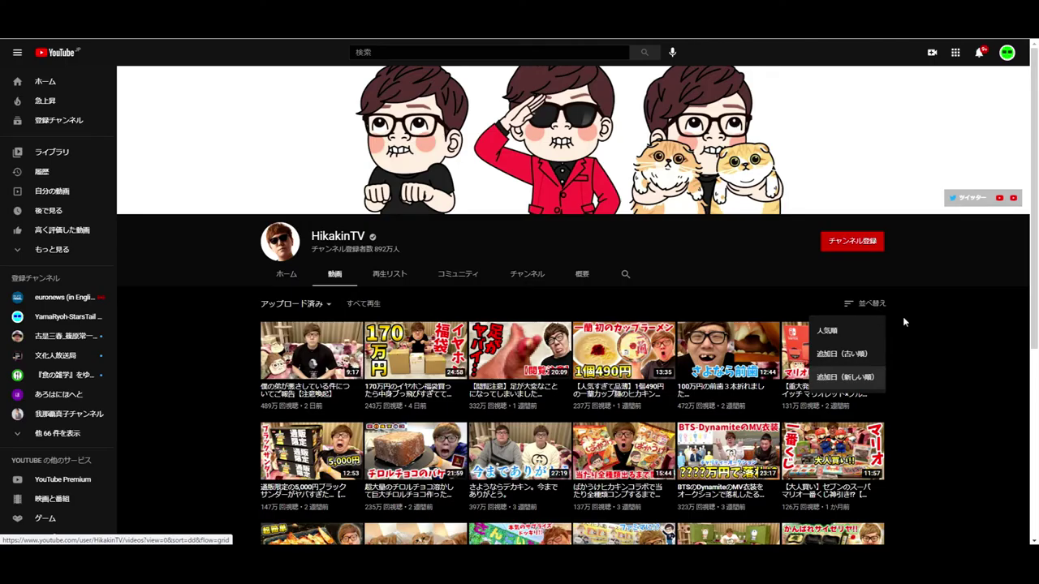
{"action": "left_click", "coordinate": [827, 330]}
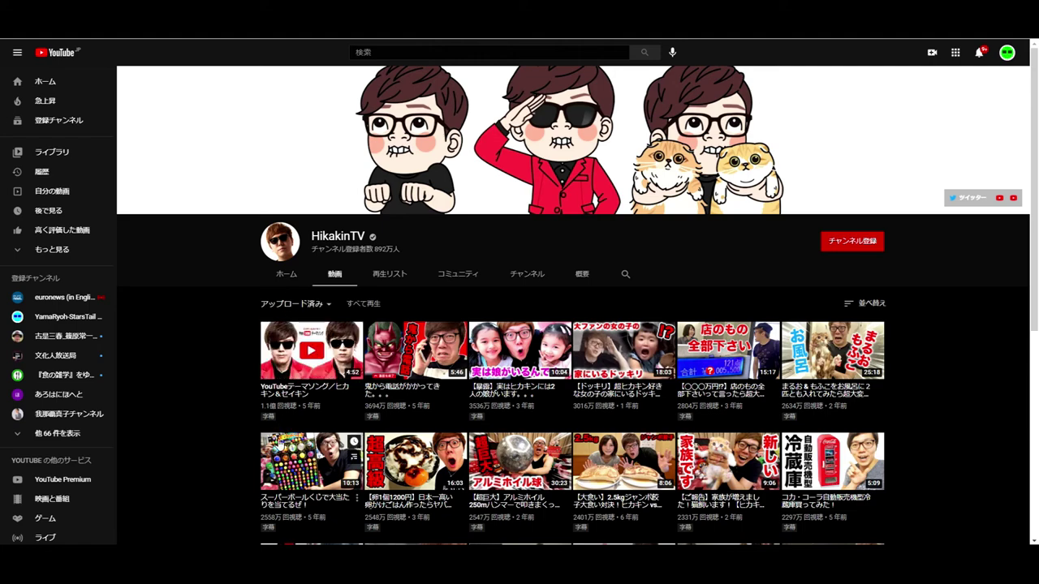
- In the spreadsheet, enter HikakinTV's top five view counts in P8:T8 as 110000000, 36940000, 35360000, 30160000 and 28040000
{"action": "key", "text": "ctrl+Tab"}
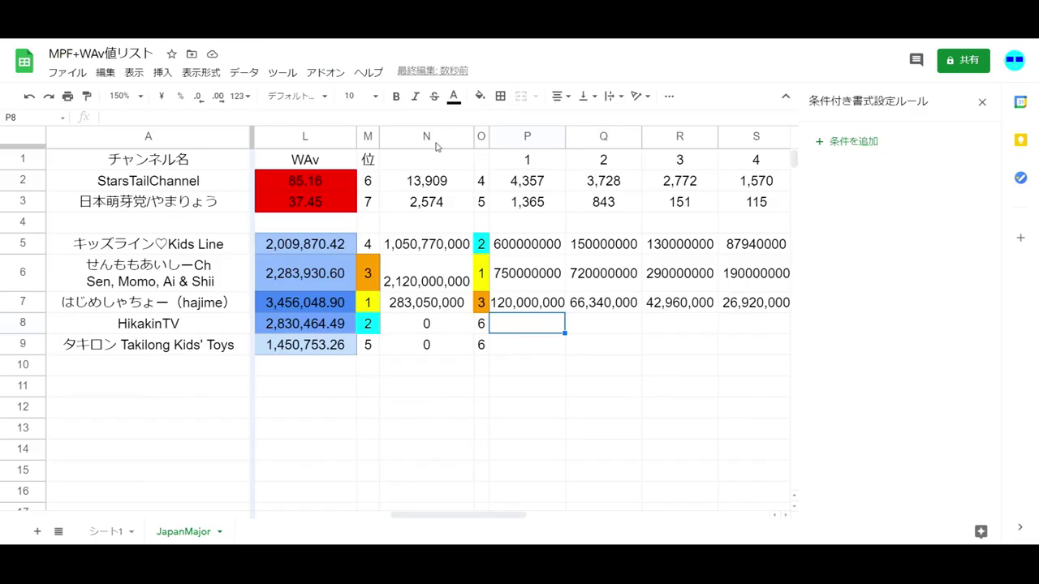
{"action": "type", "text": "110000000"}
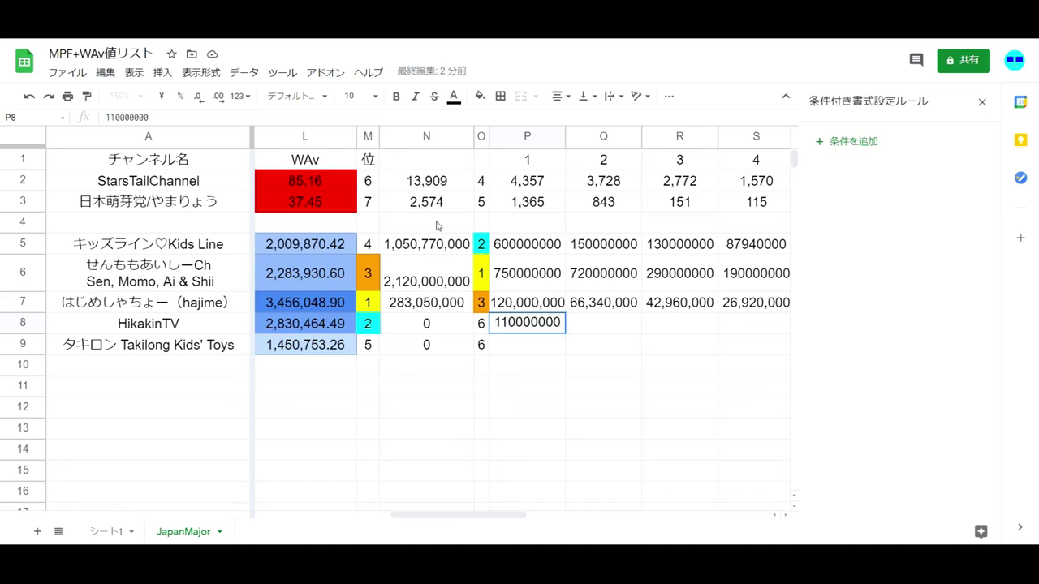
{"action": "key", "text": "Tab"}
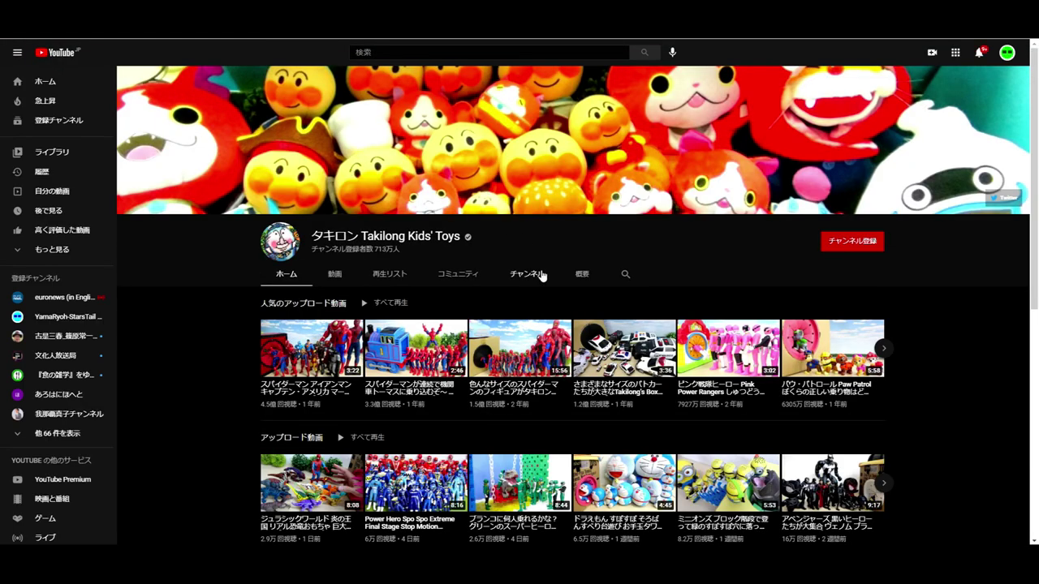
- Sort タキロン Takilong Kids' Toys' videos by popularity and enter the top five view counts in P9:T9: 450000000, 330000000, 150000000, 120000000 and 79270000
{"action": "left_click", "coordinate": [833, 329]}
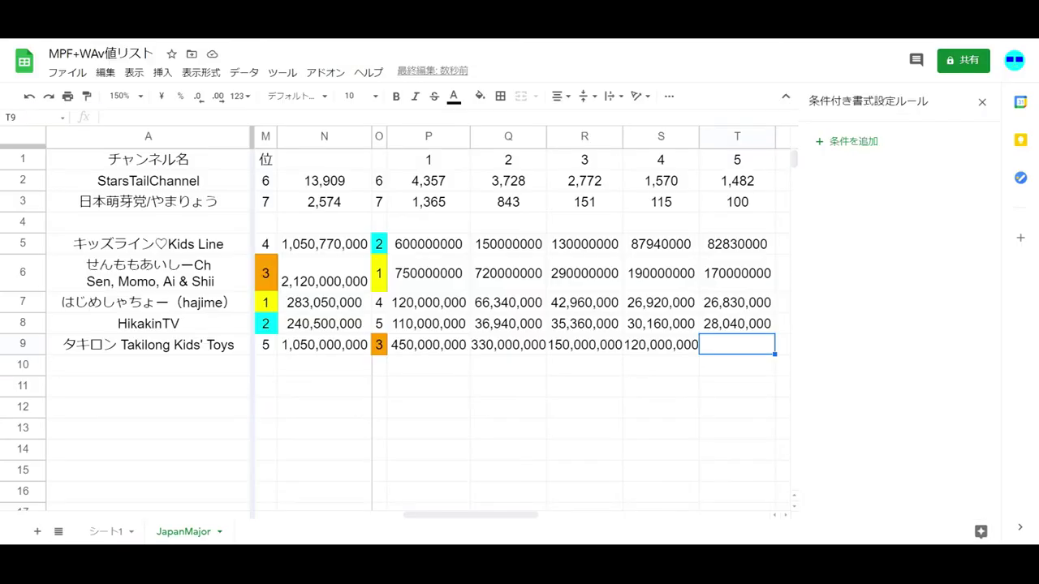
{"action": "type", "text": "79,270,000"}
{"action": "key", "text": "Return"}
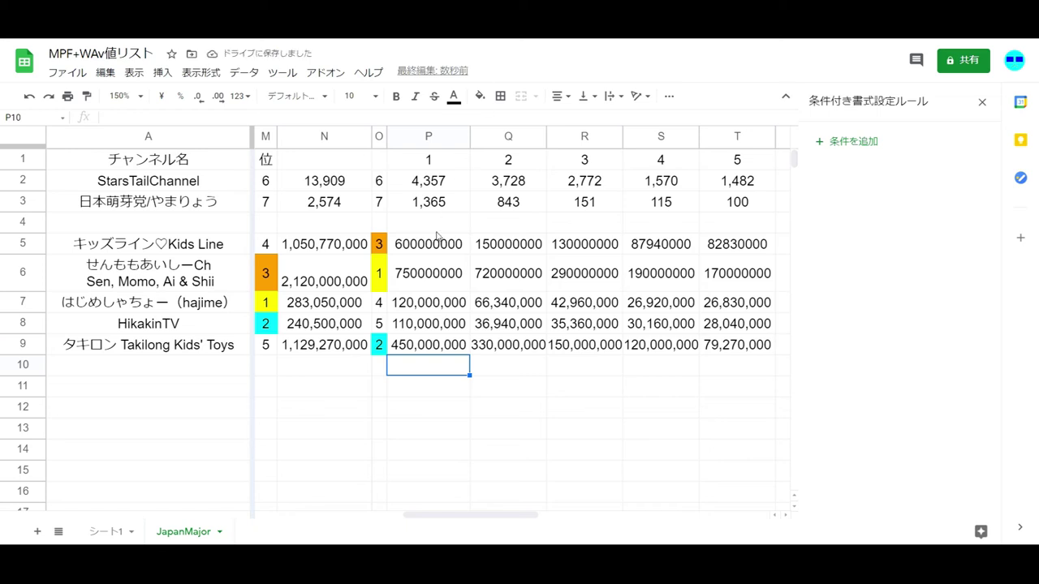
- Format the view counts in P5:T6 with thousands separators and adjust the width of column P
{"action": "left_click_drag", "start_coordinate": [477, 520], "coordinate": [458, 520]}
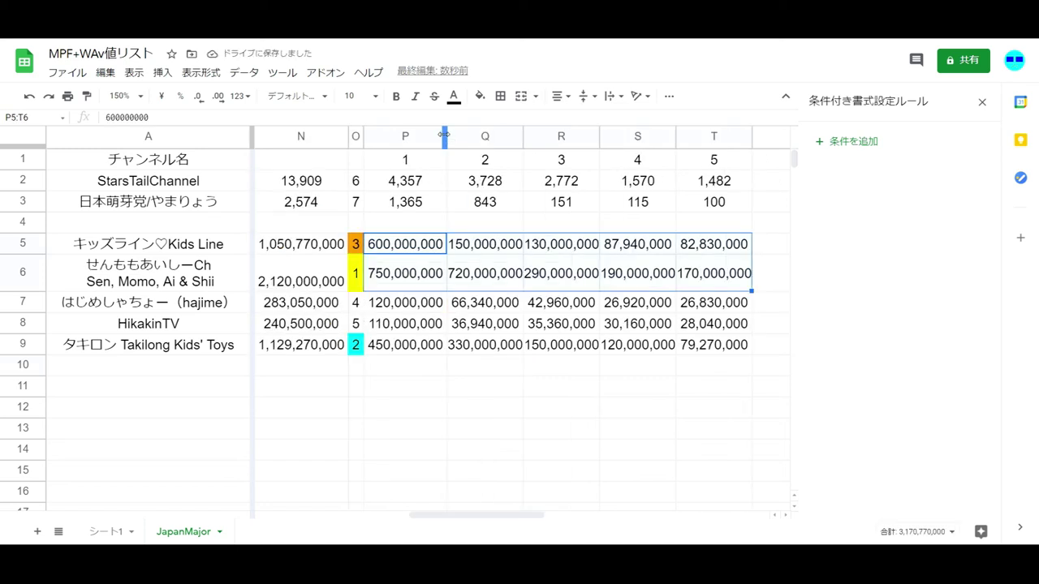
{"action": "left_click_drag", "start_coordinate": [446, 136], "coordinate": [444, 136]}
{"action": "left_click", "coordinate": [530, 388]}
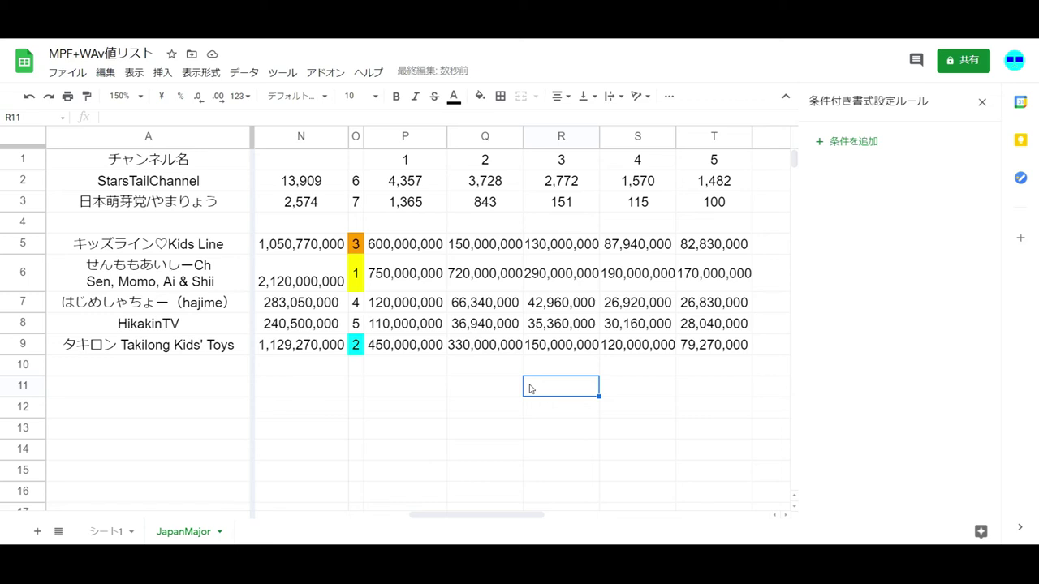
{"action": "left_click_drag", "start_coordinate": [523, 516], "coordinate": [473, 519]}
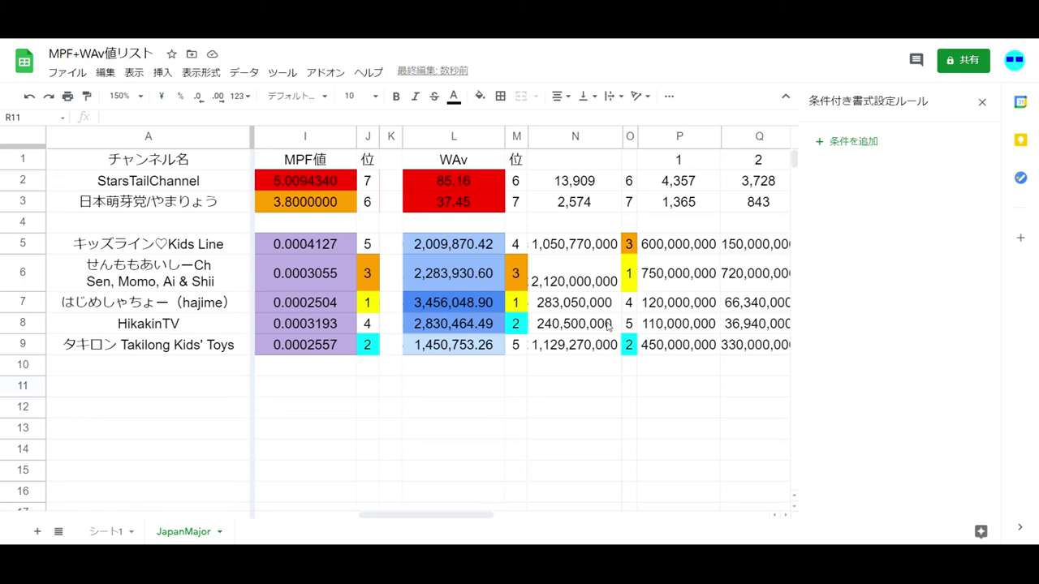
{"action": "left_click", "coordinate": [681, 281]}
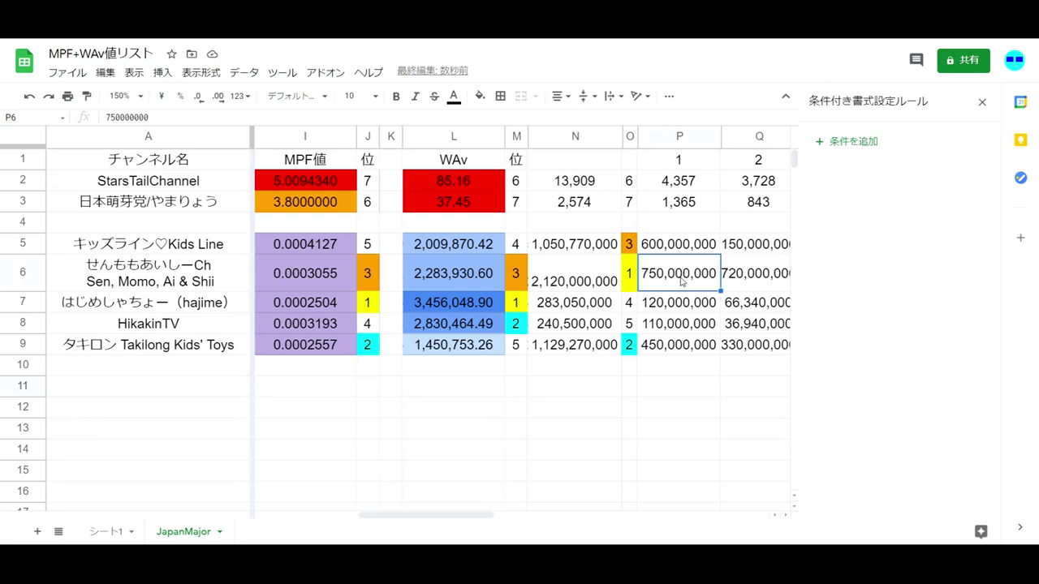
{"action": "key", "text": "Right"}
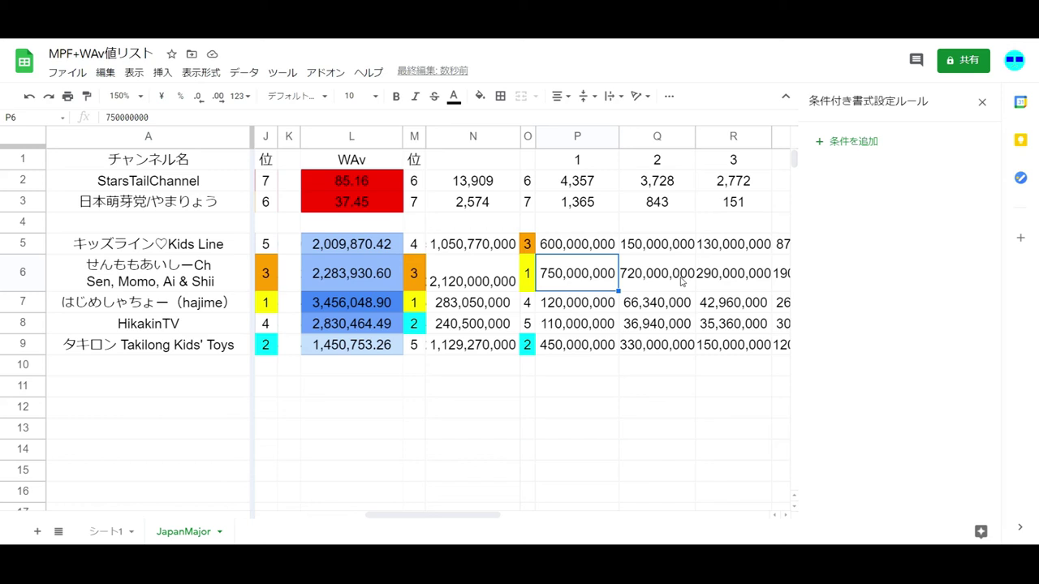
{"action": "key", "text": "Right"}
{"action": "key", "text": "Right"}
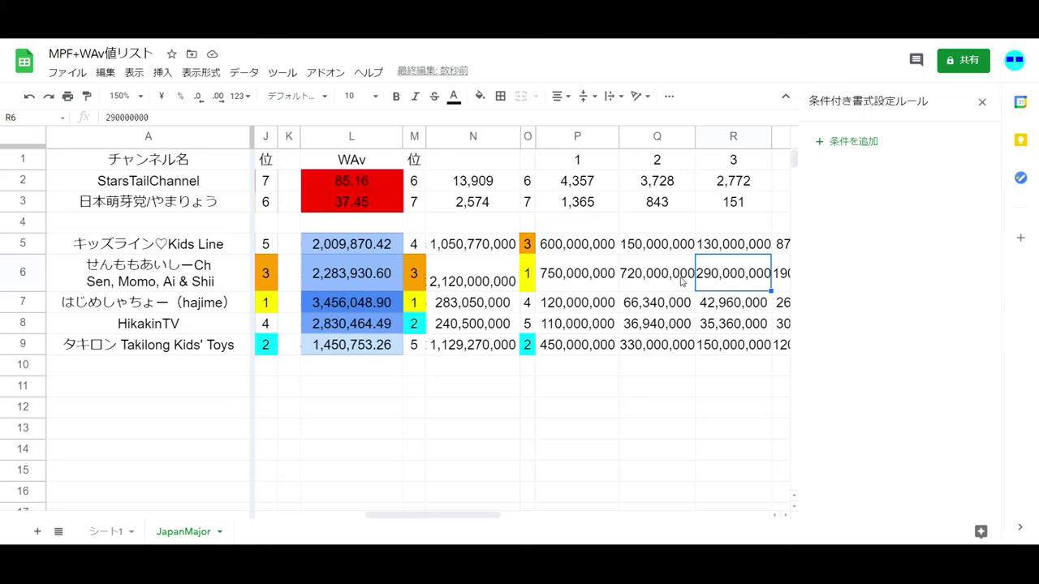
- Examine せんももあいしーCh's third to fifth video view counts in R6:T6 and the channel's top-five total in N6
{"action": "key", "text": "Right"}
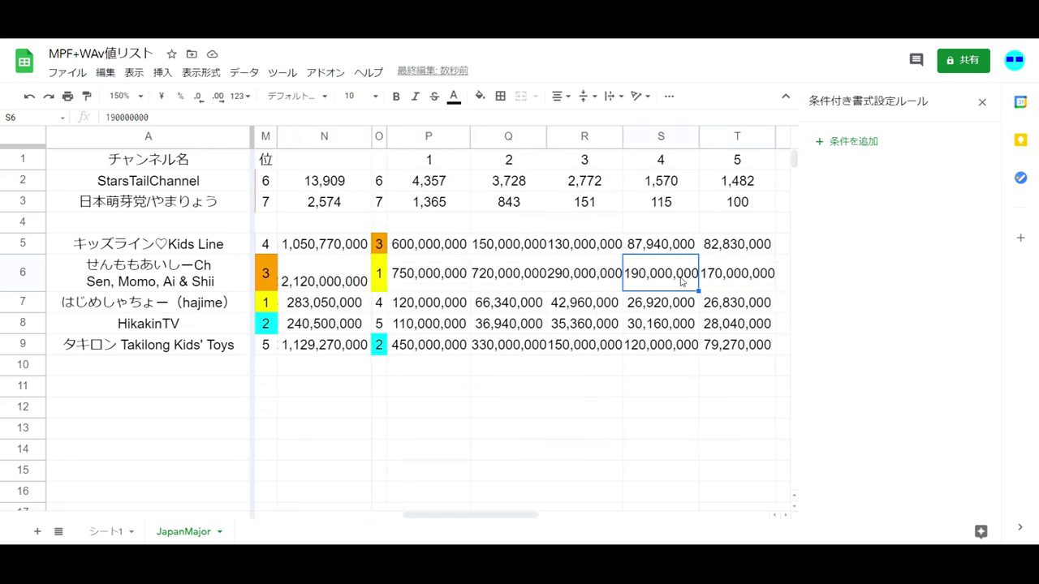
{"action": "key", "text": "Right"}
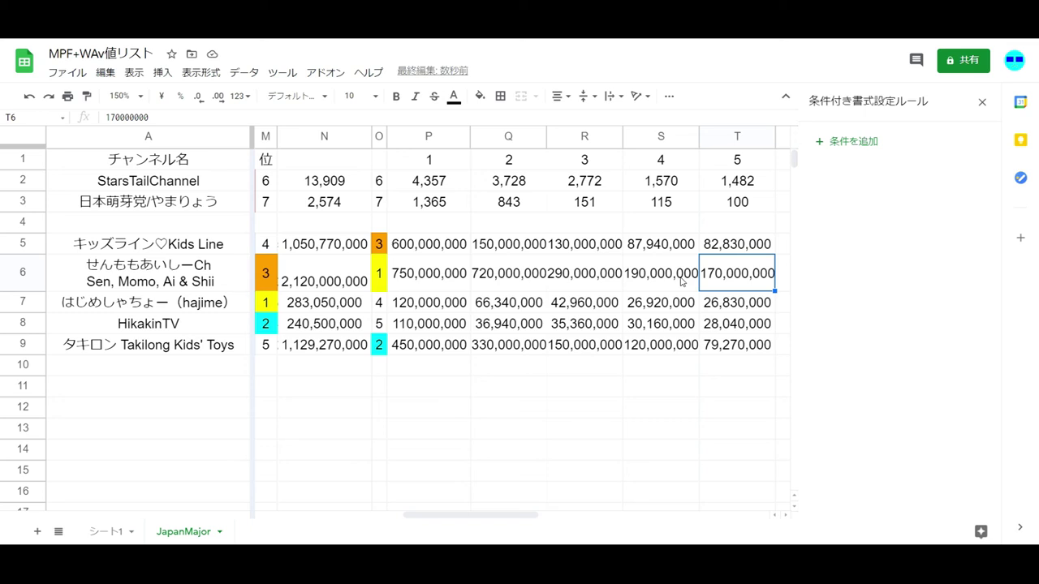
{"action": "key", "text": "Down"}
{"action": "key", "text": "Down"}
{"action": "key", "text": "Up"}
{"action": "key", "text": "Up"}
{"action": "key", "text": "Left"}
{"action": "key", "text": "Left"}
{"action": "key", "text": "Left"}
{"action": "key", "text": "Left"}
{"action": "key", "text": "Left"}
{"action": "key", "text": "Left"}
{"action": "key", "text": "Left"}
{"action": "key", "text": "Left"}
{"action": "key", "text": "Left"}
{"action": "key", "text": "Left"}
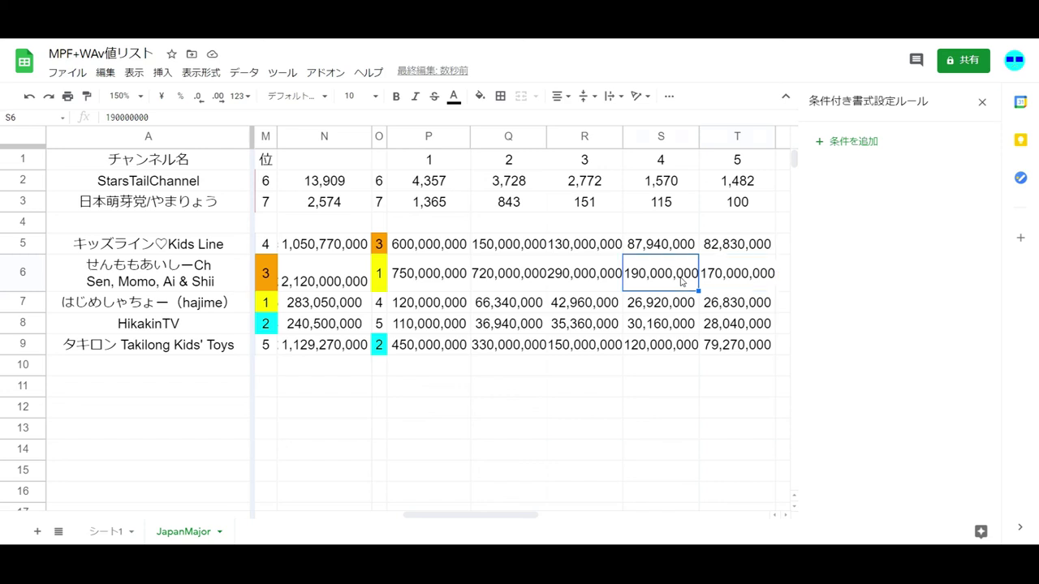
{"action": "key", "text": "Right"}
{"action": "key", "text": "Right"}
{"action": "key", "text": "Right"}
{"action": "key", "text": "Right"}
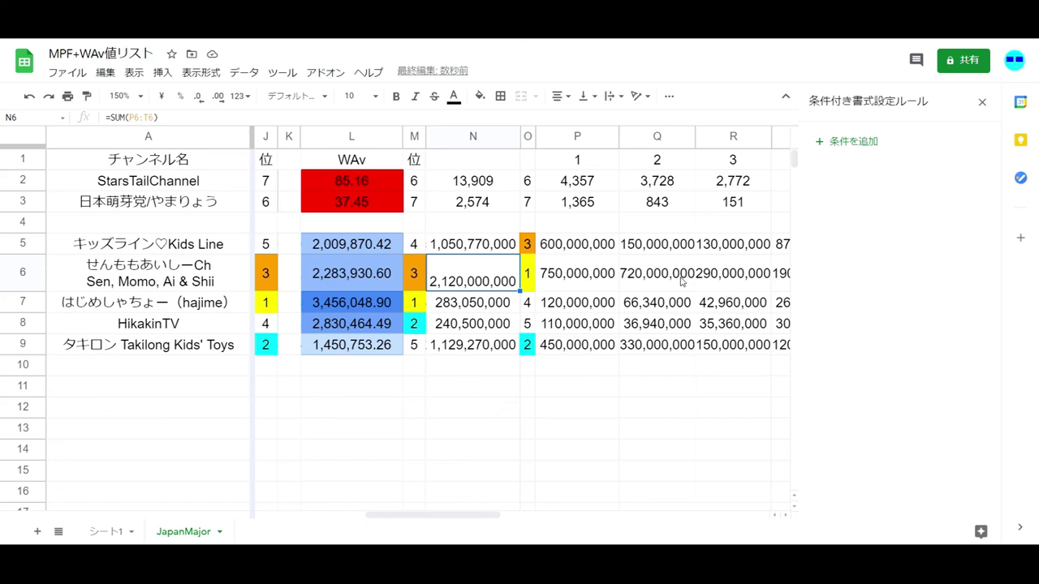
- Compare the top-five view totals in N6:N8 with the WAv values of はじめしゃちょー and HikakinTV in L7:L8
{"action": "key", "text": "Down"}
{"action": "key", "text": "Down"}
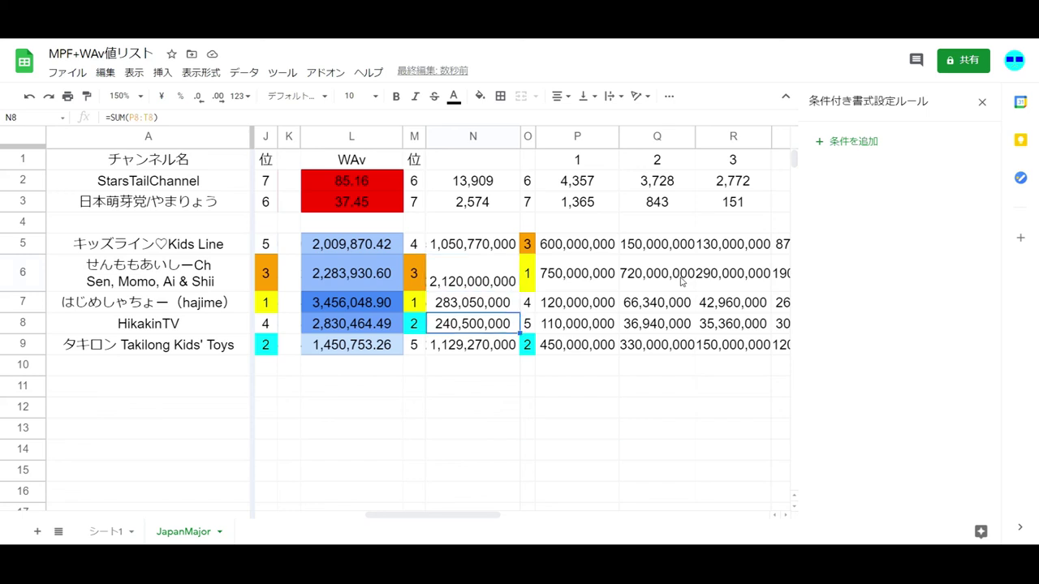
{"action": "key", "text": "Up"}
{"action": "key", "text": "Down"}
{"action": "key", "text": "Up"}
{"action": "key", "text": "Up"}
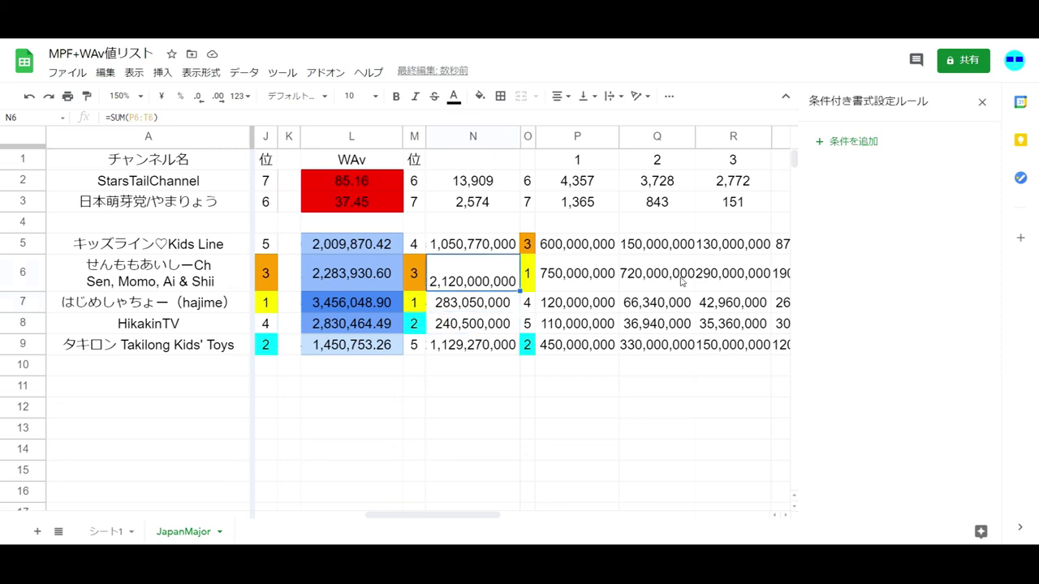
{"action": "key", "text": "Down"}
{"action": "key", "text": "Left"}
{"action": "key", "text": "Left"}
{"action": "key", "text": "Left"}
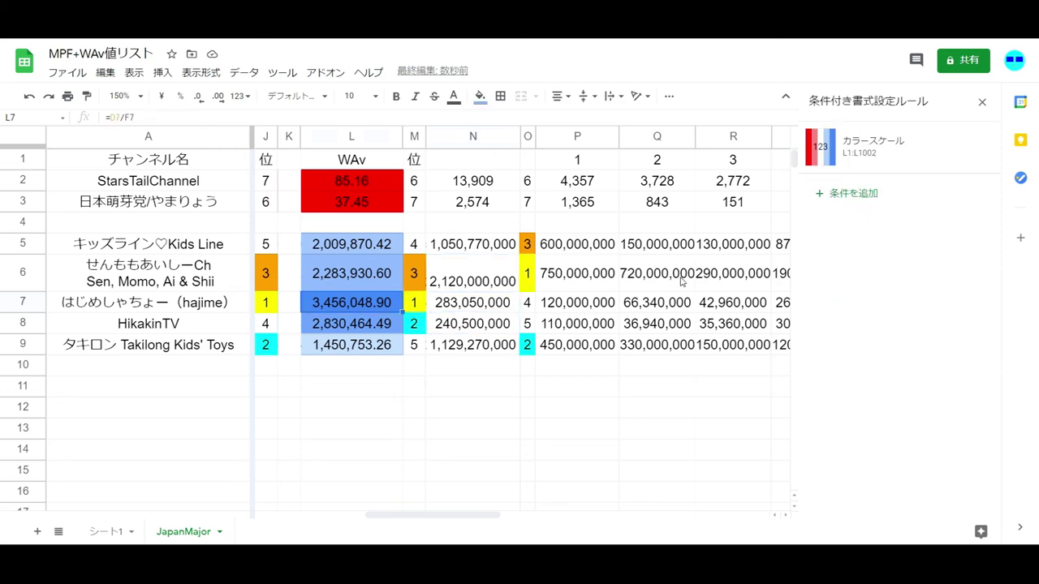
{"action": "key", "text": "Right"}
{"action": "key", "text": "Down"}
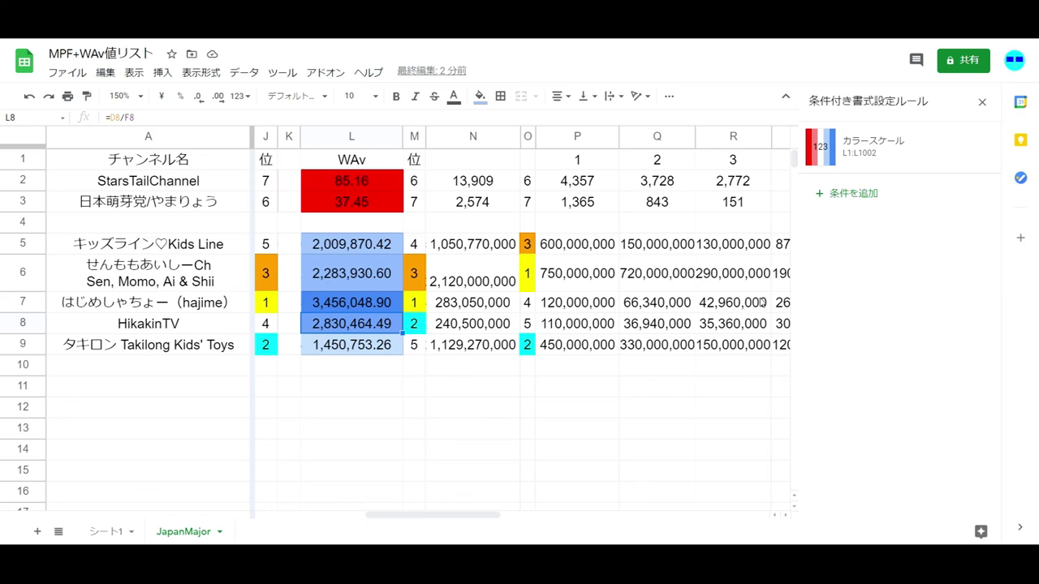
- Examine Takilong Kids' Toys' total in N9 and compare the channels' first and second video view counts in P5:Q9
{"action": "left_click", "coordinate": [495, 349]}
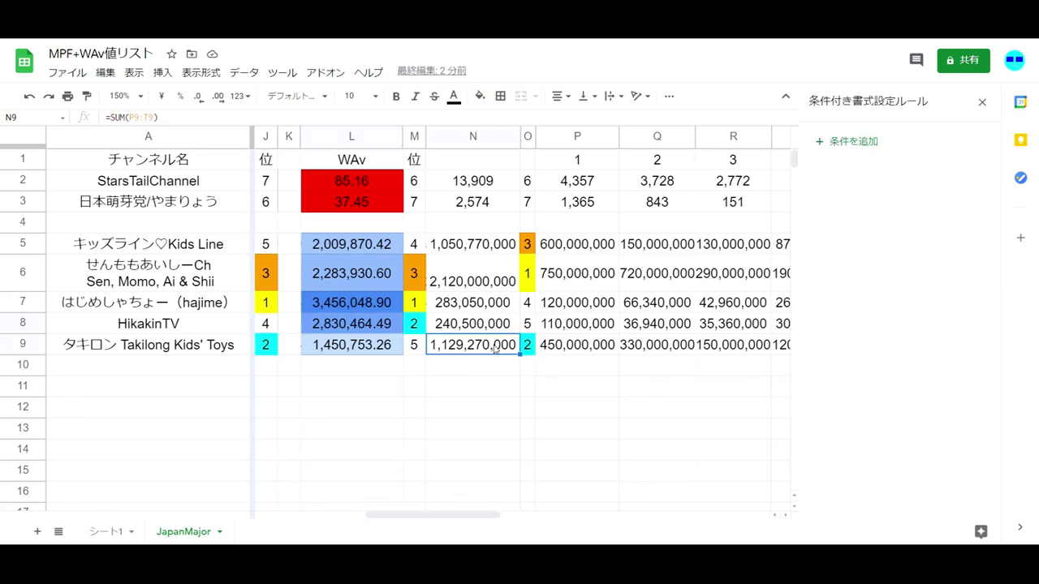
{"action": "key", "text": "Right"}
{"action": "key", "text": "Right"}
{"action": "key", "text": "Up"}
{"action": "key", "text": "Up"}
{"action": "key", "text": "Up"}
{"action": "key", "text": "Up"}
{"action": "key", "text": "Up"}
{"action": "key", "text": "Down"}
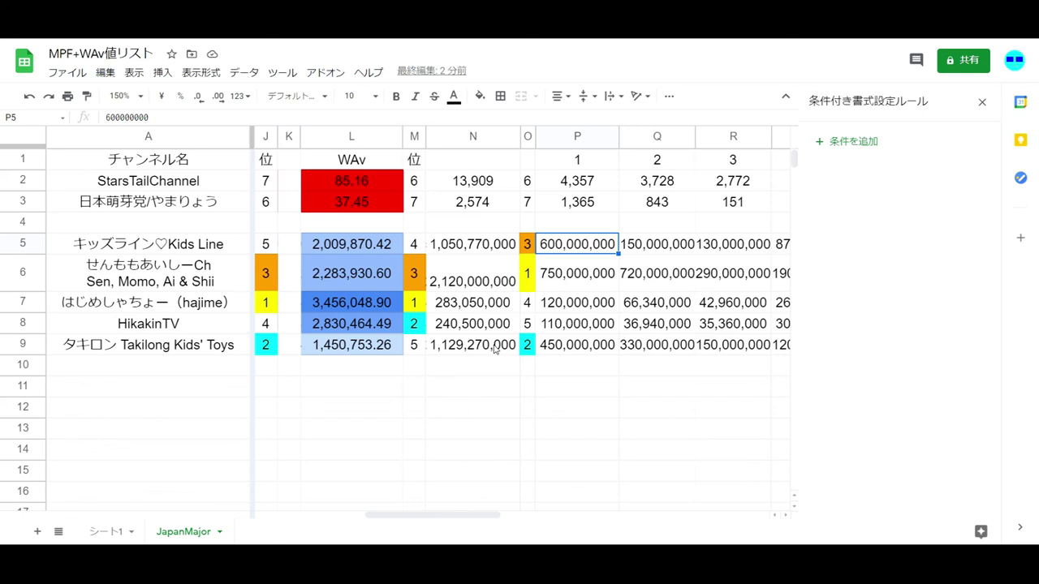
{"action": "key", "text": "Right"}
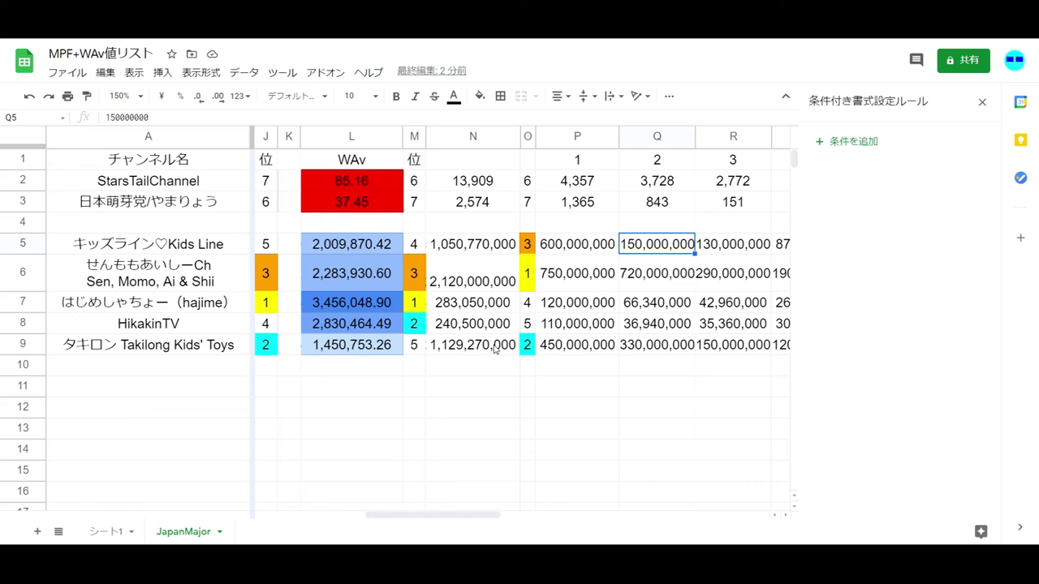
{"action": "key", "text": "Down"}
{"action": "key", "text": "Down"}
{"action": "key", "text": "Down"}
{"action": "key", "text": "Down"}
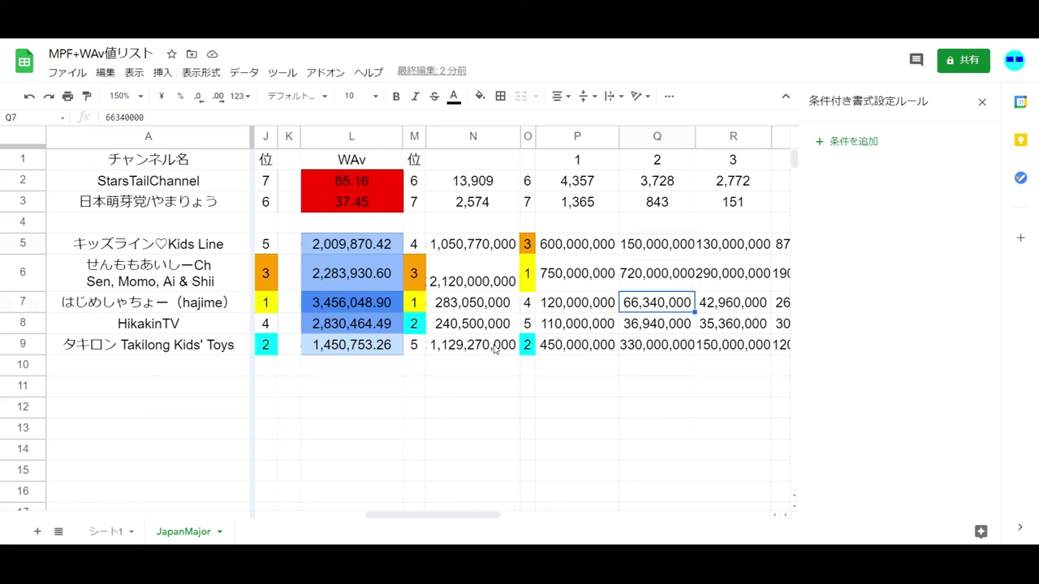
{"action": "key", "text": "Left"}
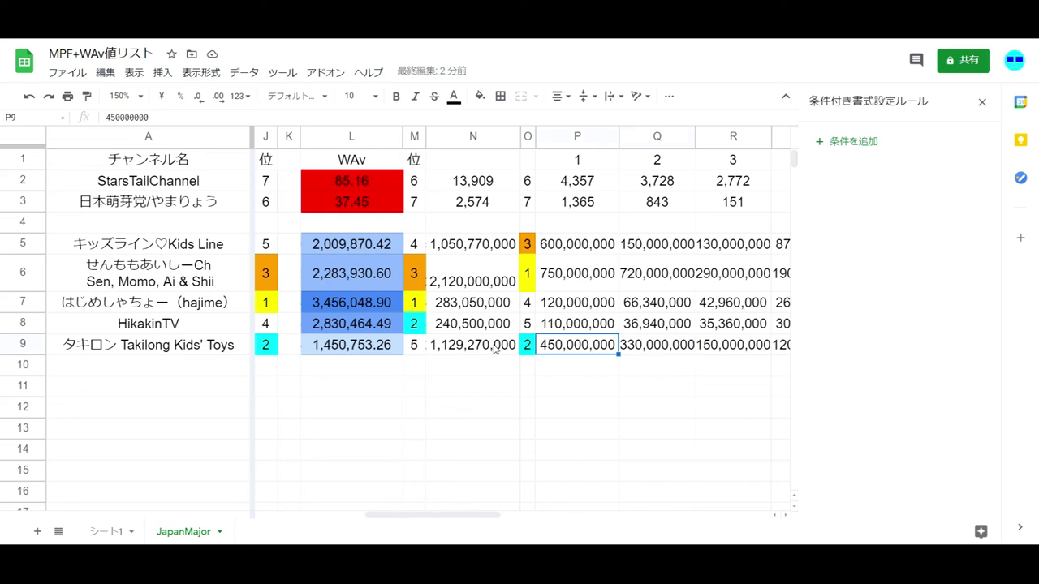
- Examine Takilong Kids' Toys' view counts along row 9 and compare the channels' fourth video view counts in S5:S9
{"action": "key", "text": "Right"}
{"action": "key", "text": "Right"}
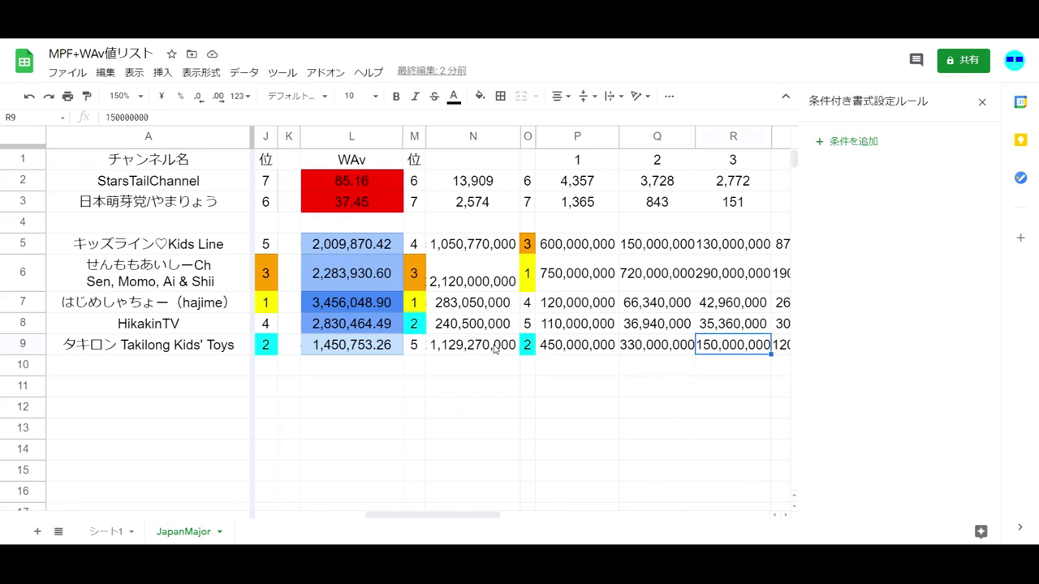
{"action": "key", "text": "Right"}
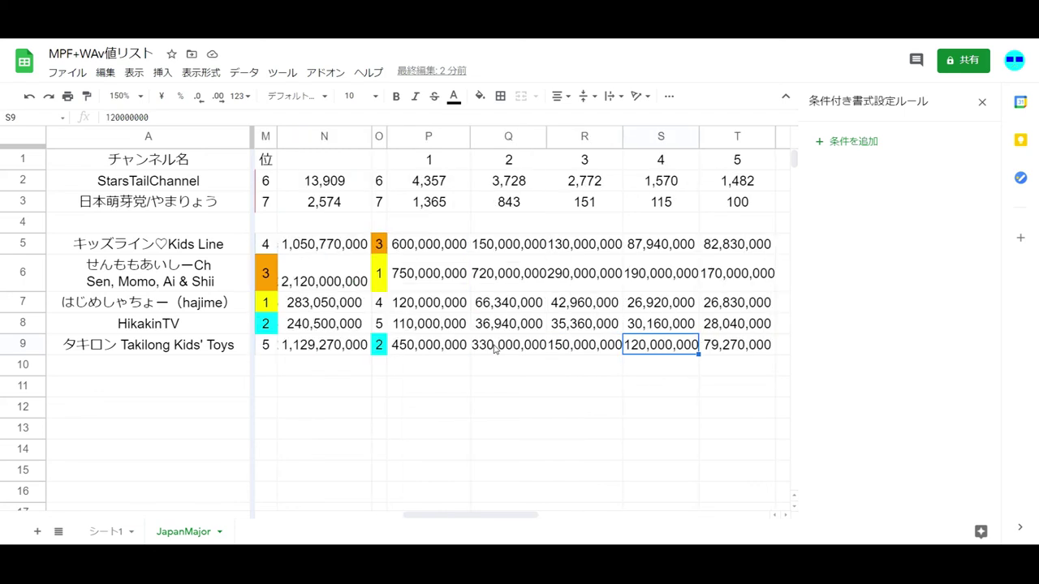
{"action": "key", "text": "Up"}
{"action": "key", "text": "Up"}
{"action": "key", "text": "Up"}
{"action": "key", "text": "Up"}
{"action": "key", "text": "Up"}
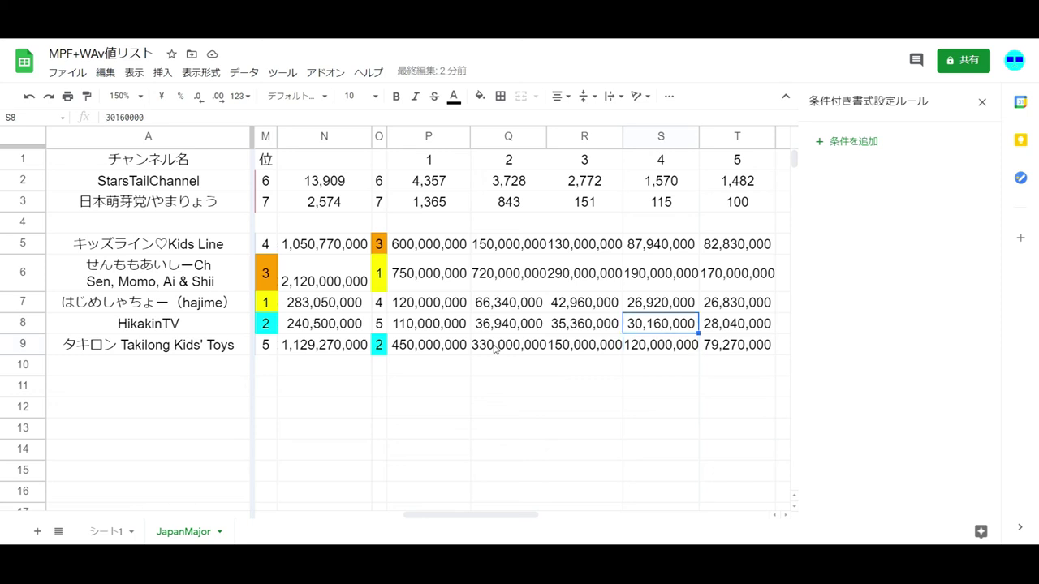
{"action": "key", "text": "Down"}
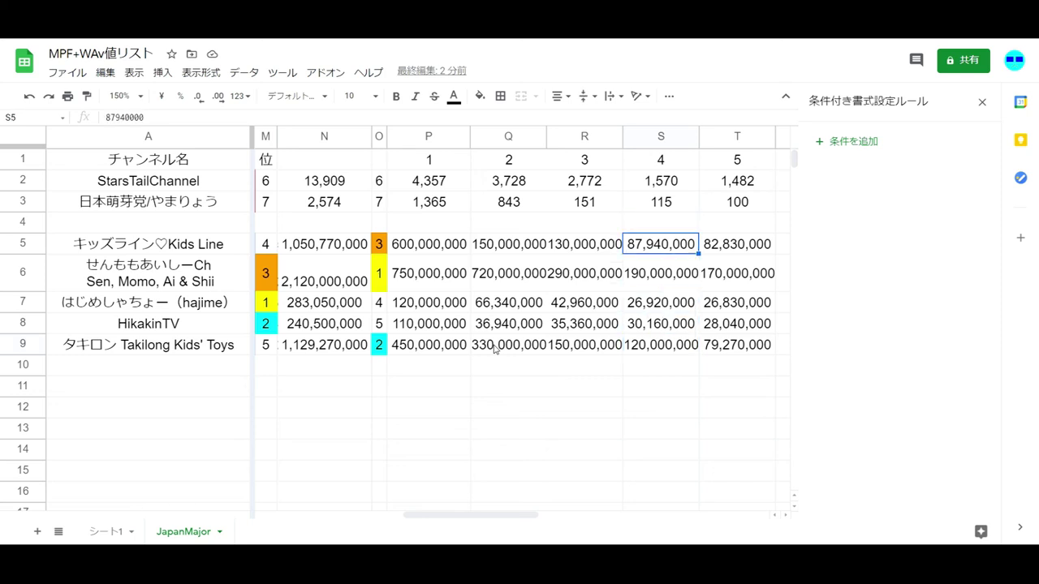
{"action": "key", "text": "Down"}
{"action": "key", "text": "Down"}
{"action": "key", "text": "Down"}
{"action": "key", "text": "Down"}
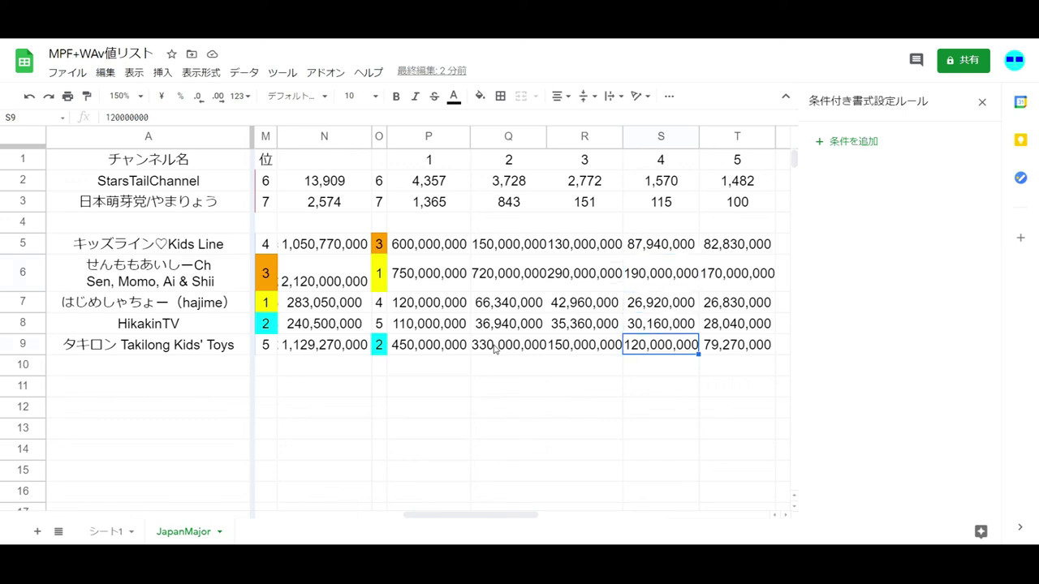
- Compare the top-five totals in N5:N9 and the top video view counts of HikakinTV and はじめしゃちょー in P7:P8
{"action": "key", "text": "Left"}
{"action": "key", "text": "Left"}
{"action": "key", "text": "Left"}
{"action": "key", "text": "Left"}
{"action": "key", "text": "Left"}
{"action": "key", "text": "Left"}
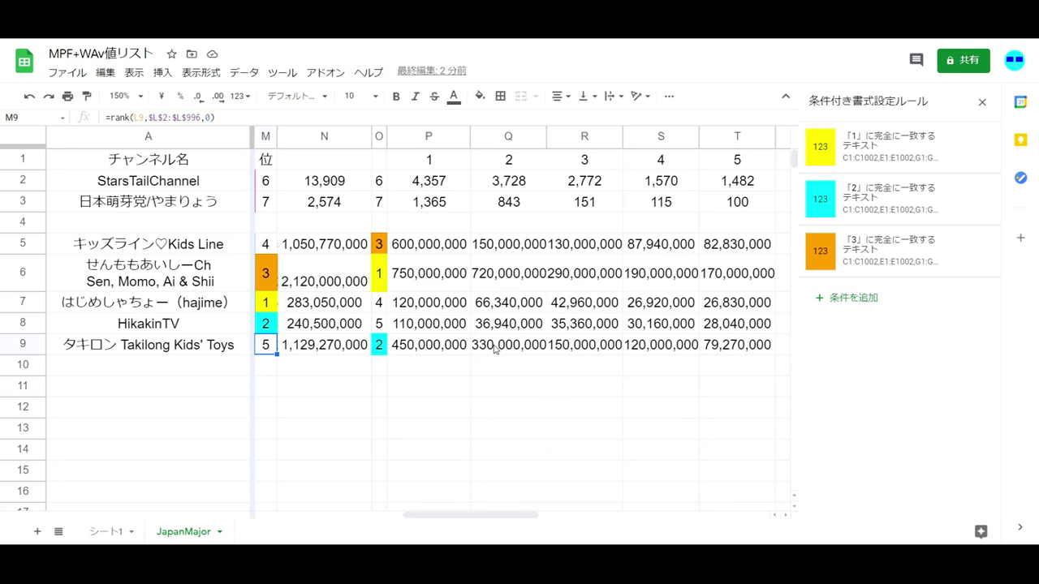
{"action": "key", "text": "Right"}
{"action": "key", "text": "Up"}
{"action": "key", "text": "Up"}
{"action": "key", "text": "Up"}
{"action": "key", "text": "Up"}
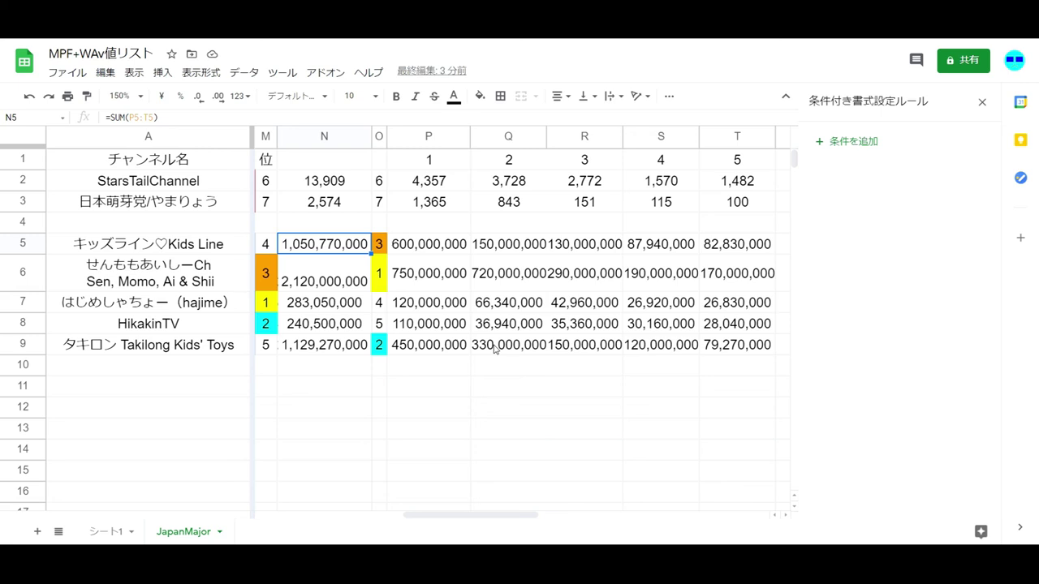
{"action": "key", "text": "Down"}
{"action": "key", "text": "Down"}
{"action": "key", "text": "Down"}
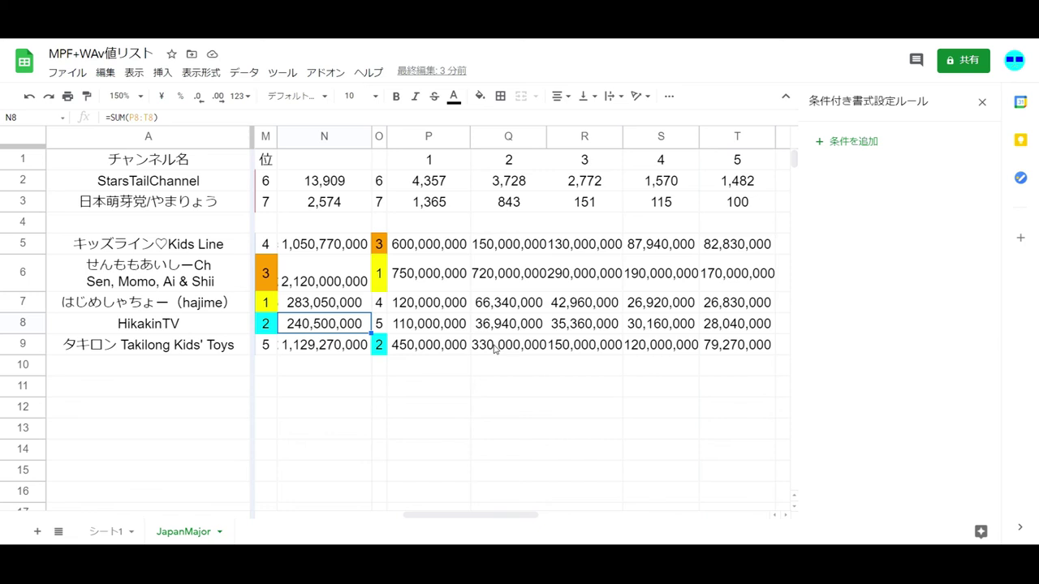
{"action": "key", "text": "Right"}
{"action": "key", "text": "Right"}
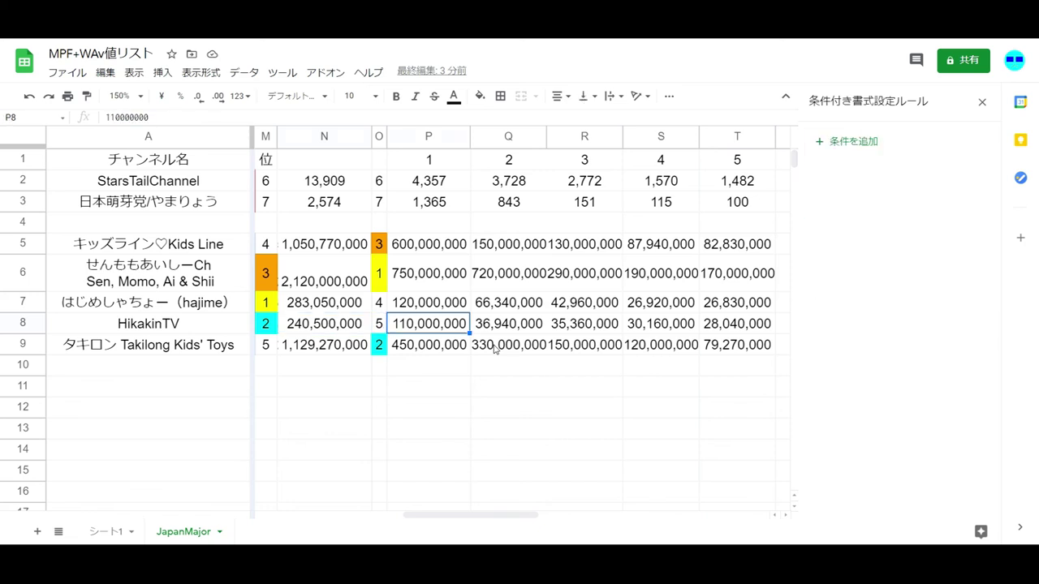
{"action": "key", "text": "Up"}
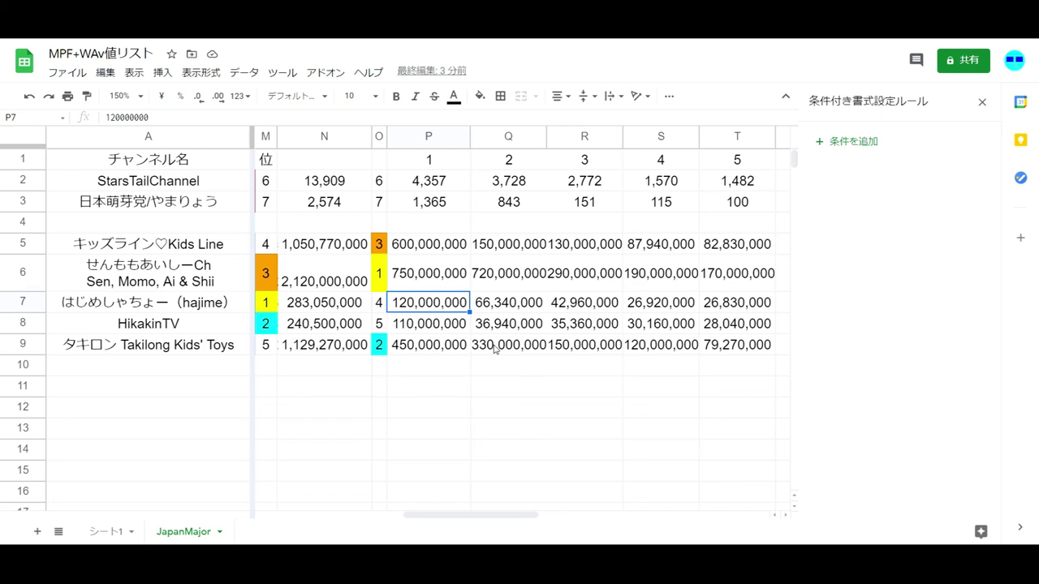
- Examine the WAv values and ranks around rows 6 to 8 against the top-five view totals in column N
{"action": "scroll", "coordinate": [495, 349], "scroll_direction": "left", "scroll_amount": 5}
{"action": "key", "text": "Left"}
{"action": "key", "text": "Left"}
{"action": "key", "text": "Down"}
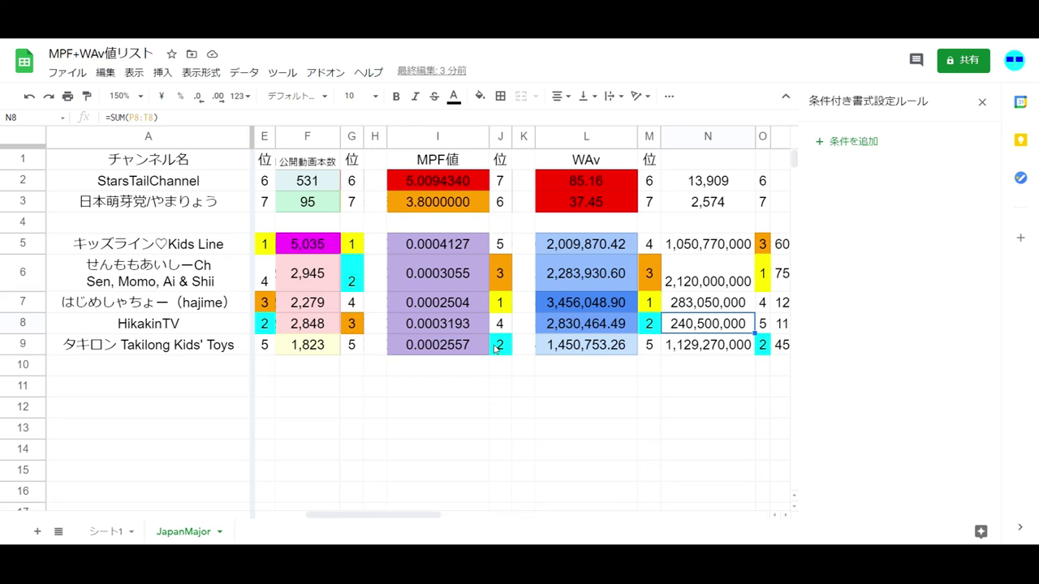
{"action": "key", "text": "Left"}
{"action": "key", "text": "Left"}
{"action": "key", "text": "Up"}
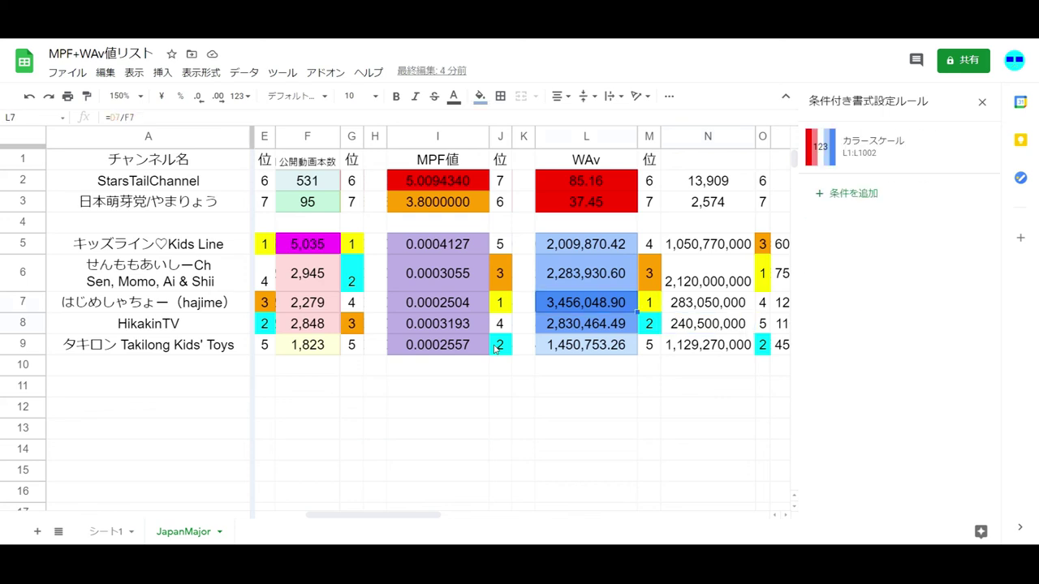
{"action": "key", "text": "Up"}
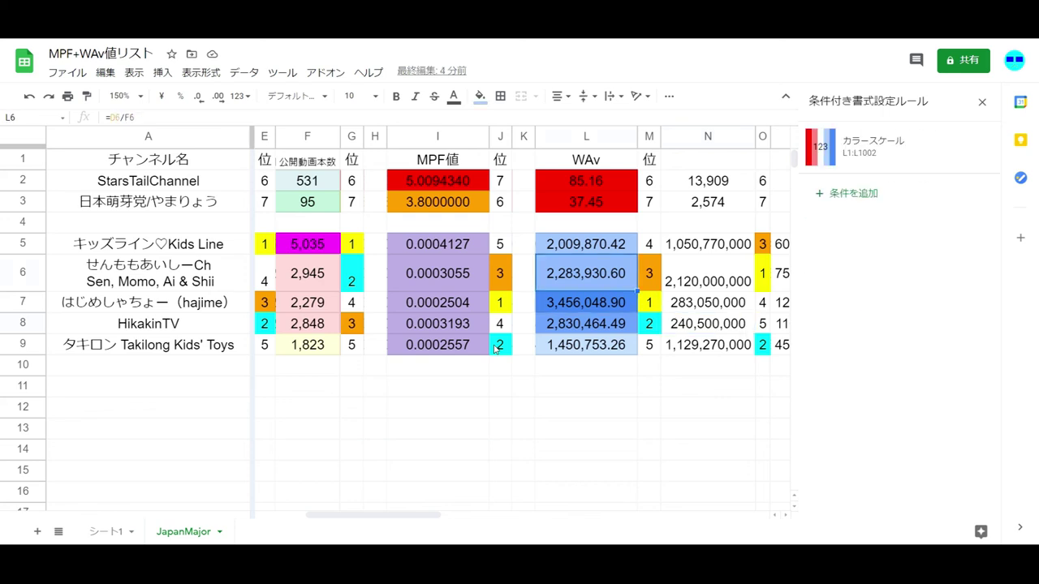
{"action": "key", "text": "Left"}
{"action": "key", "text": "Down"}
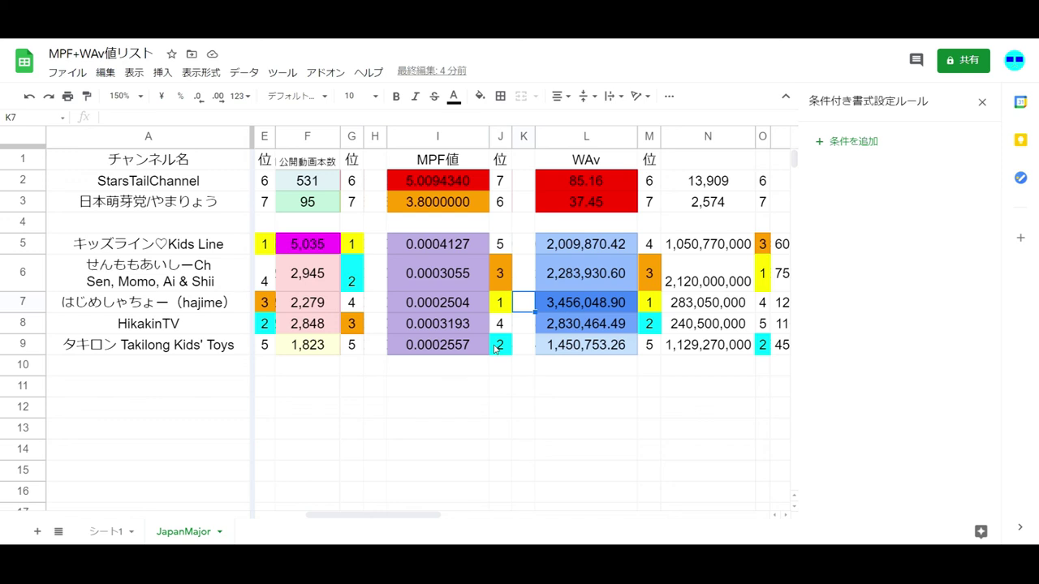
{"action": "key", "text": "Left"}
{"action": "key", "text": "Down"}
{"action": "key", "text": "Down"}
{"action": "key", "text": "Up"}
{"action": "key", "text": "Right"}
{"action": "key", "text": "Right"}
{"action": "key", "text": "Right"}
{"action": "key", "text": "Up"}
{"action": "key", "text": "Left"}
{"action": "key", "text": "Right"}
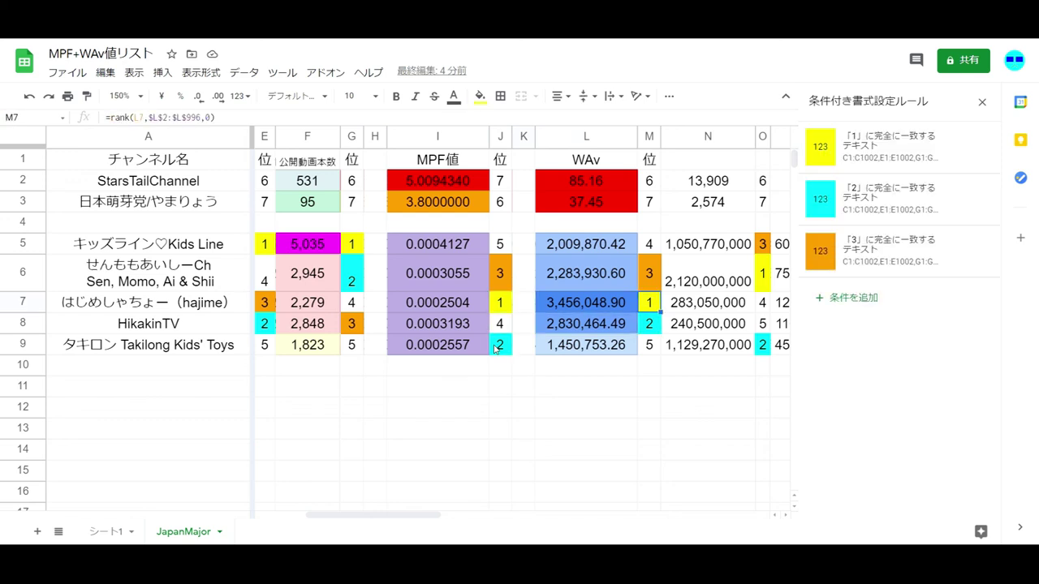
{"action": "key", "text": "Left"}
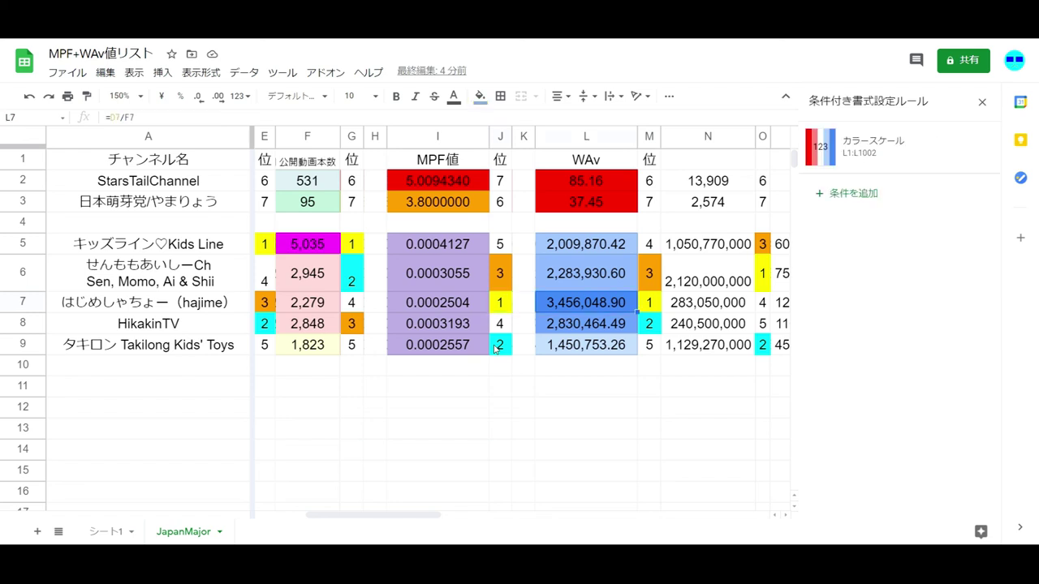
{"action": "key", "text": "Right"}
{"action": "key", "text": "Right"}
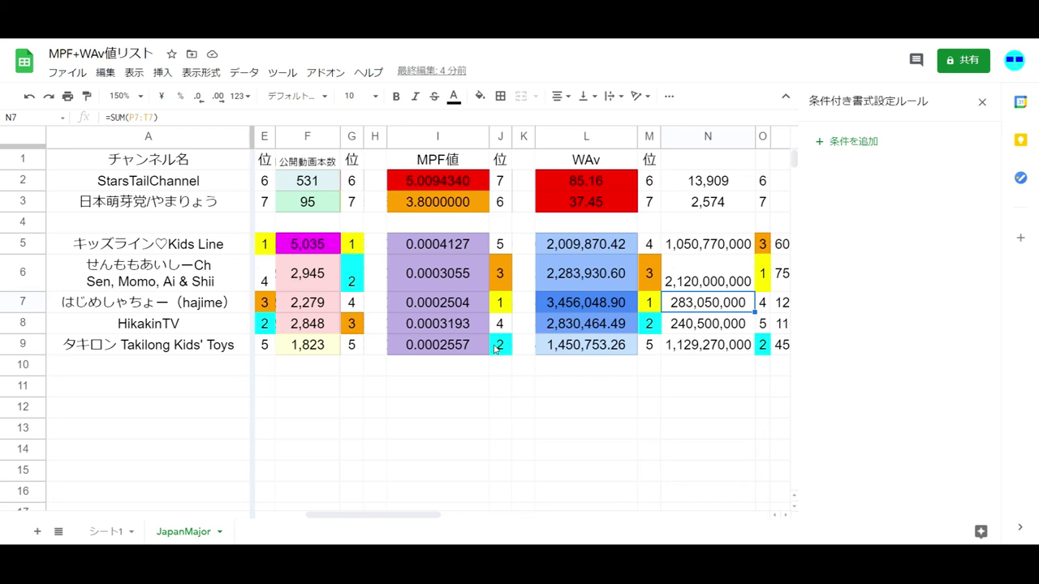
- Select rows 7 and 8 for はじめしゃちょー and HikakinTV, and close the conditional formatting rules
{"action": "left_click", "coordinate": [31, 301]}
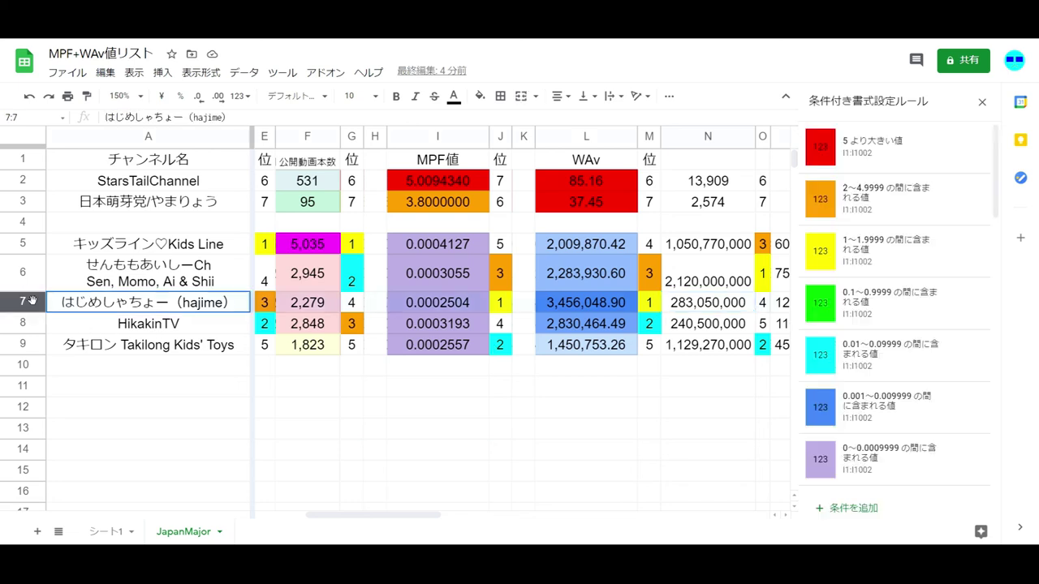
{"action": "left_click_drag", "start_coordinate": [31, 301], "coordinate": [39, 322]}
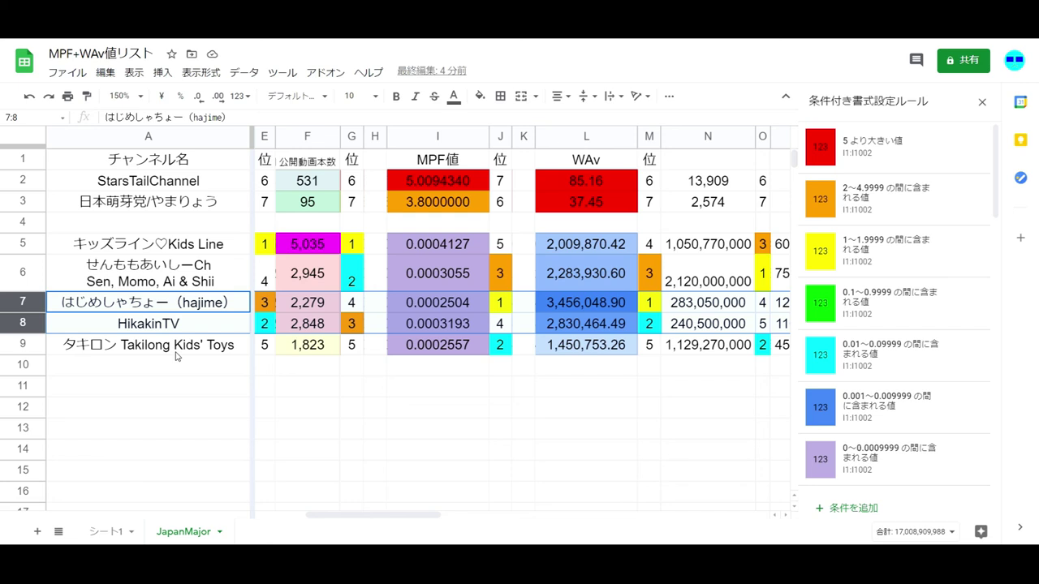
{"action": "left_click_drag", "start_coordinate": [377, 520], "coordinate": [324, 520]}
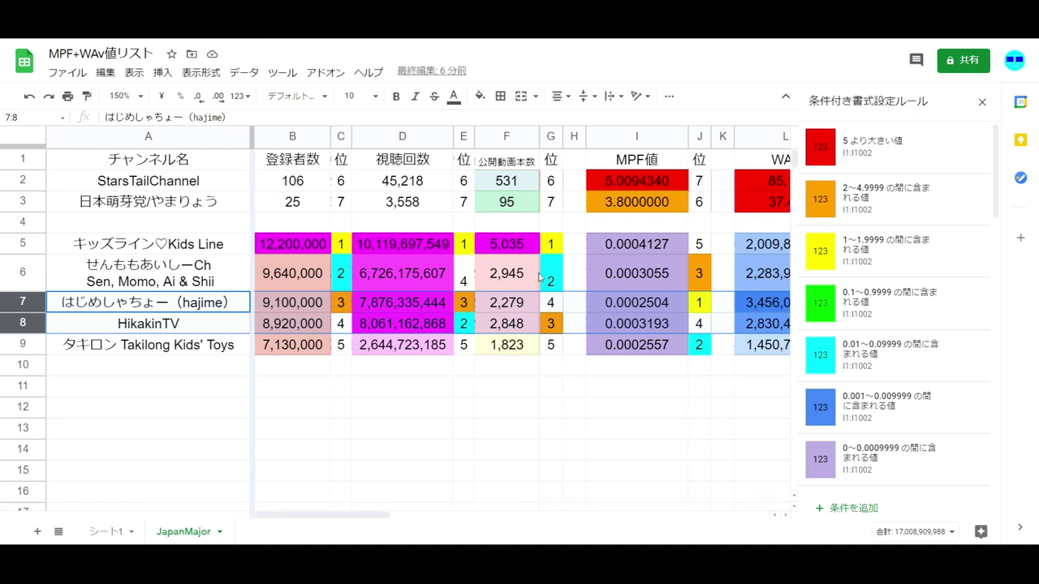
{"action": "left_click", "coordinate": [982, 102]}
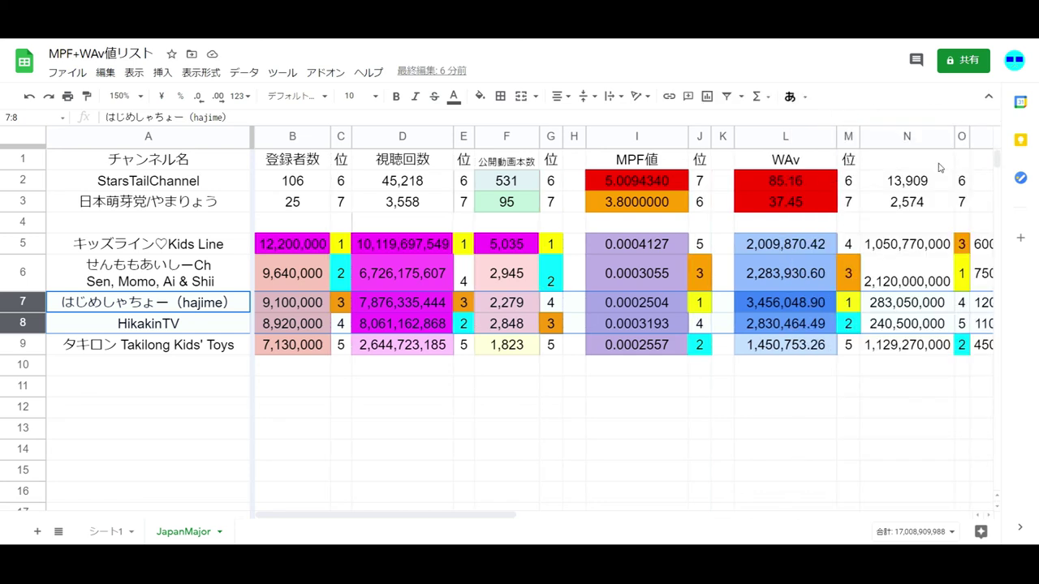